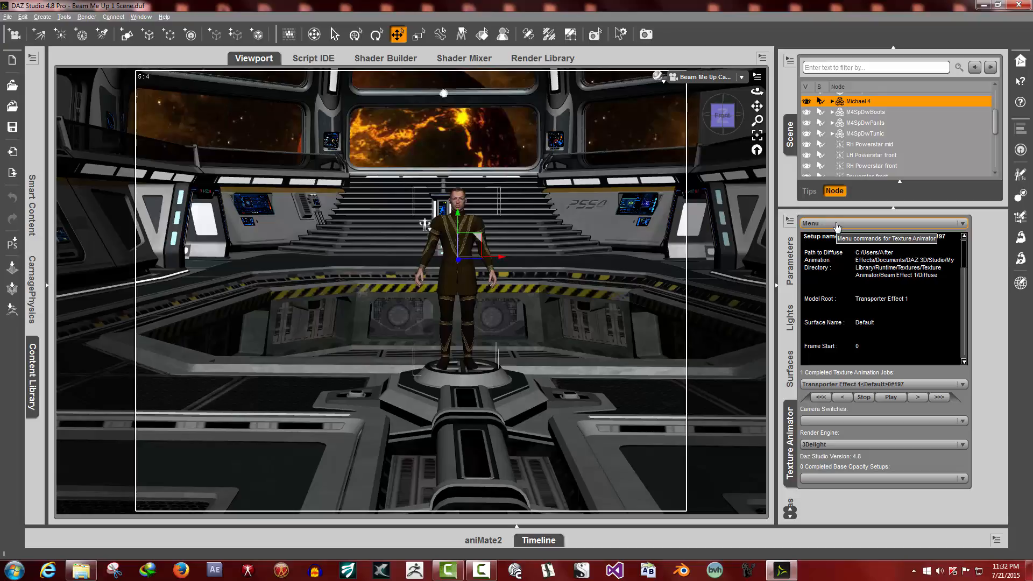
- Examine the Michael 4 figure's surface list and its opacity strength settings in the surface editor
left_click(865, 113)
left_click(859, 102)
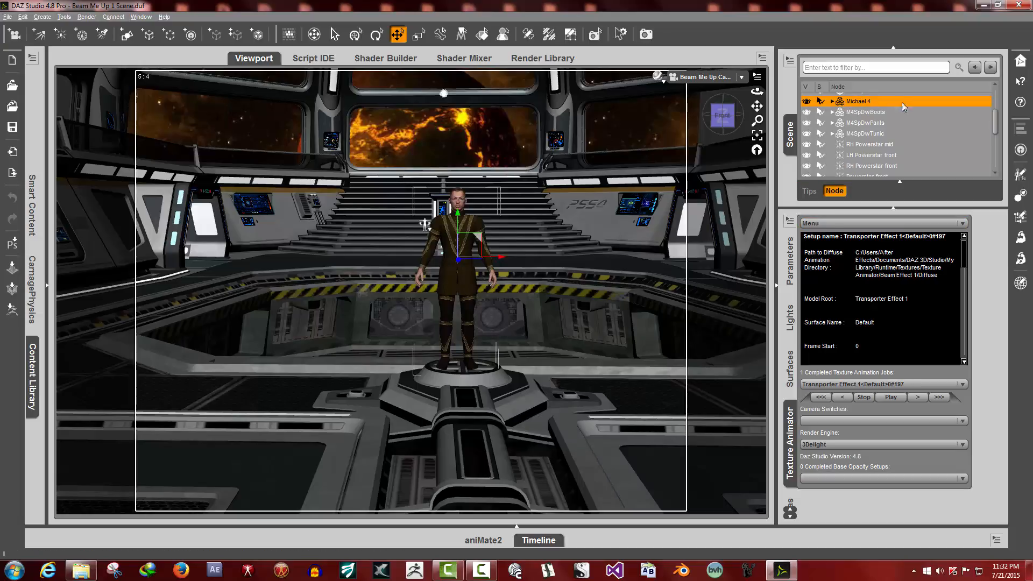
left_click(789, 369)
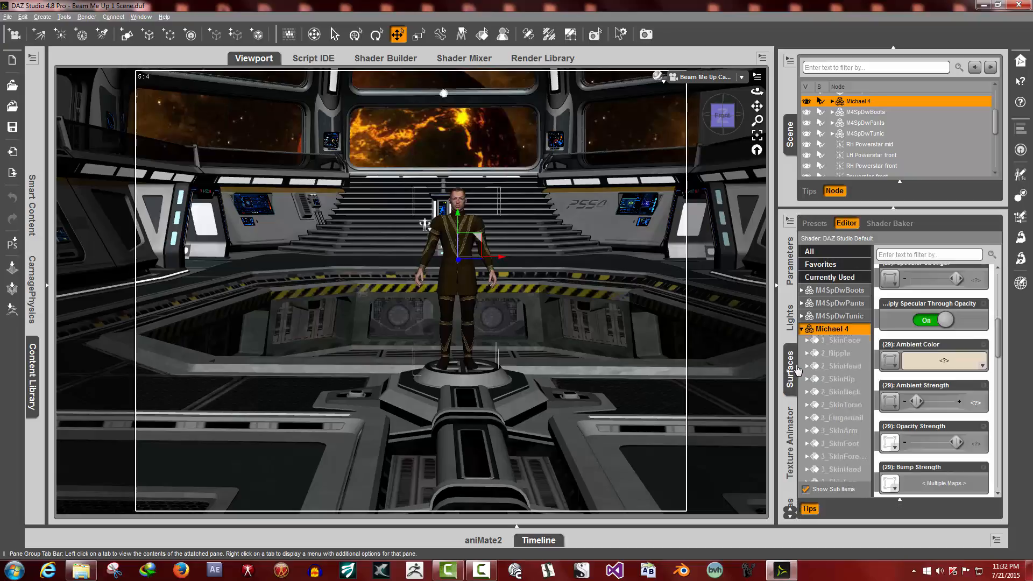
left_click_drag(871, 307, 871, 423)
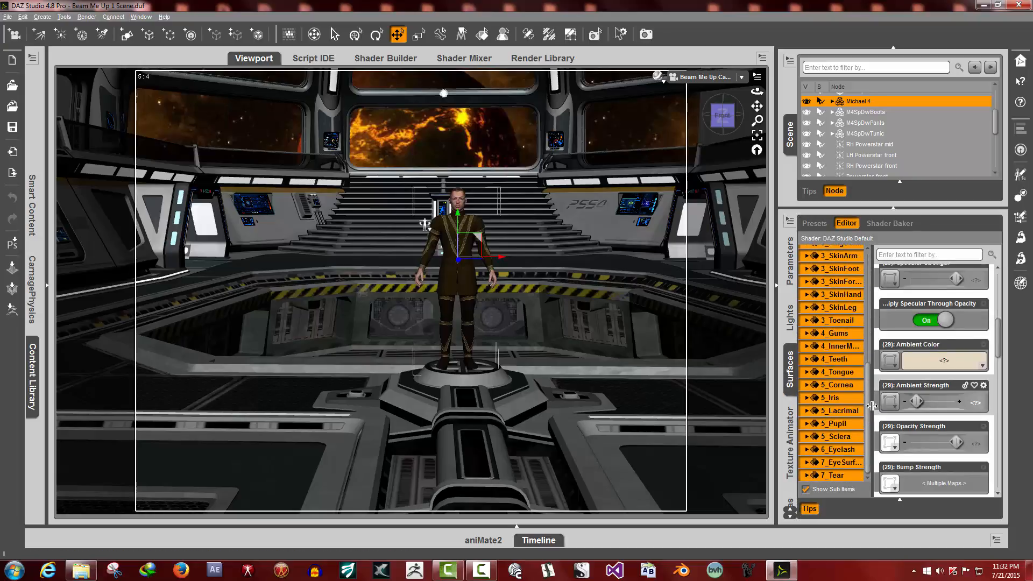
left_click_drag(871, 411, 870, 378)
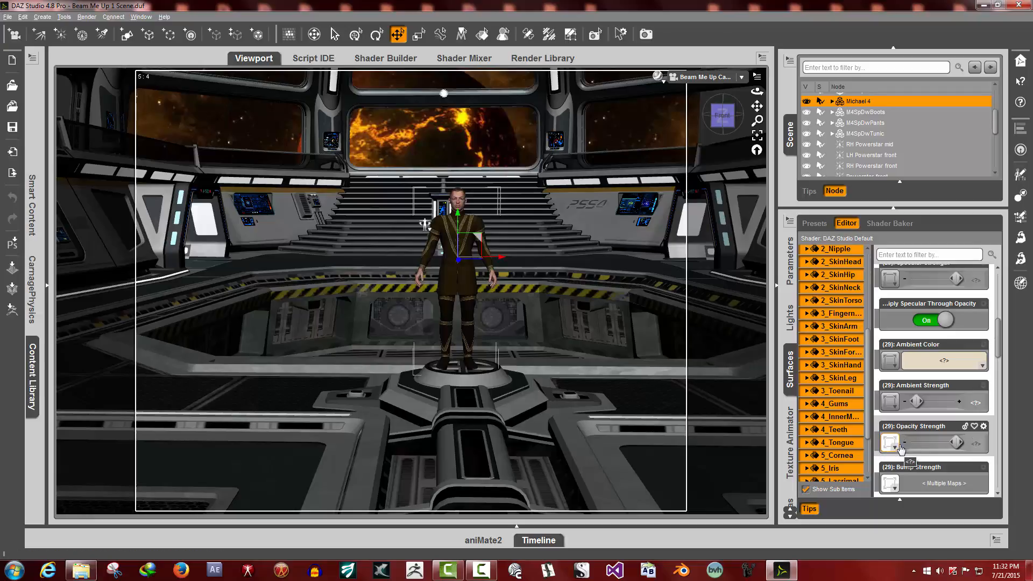
scroll(903, 431, "up", 1)
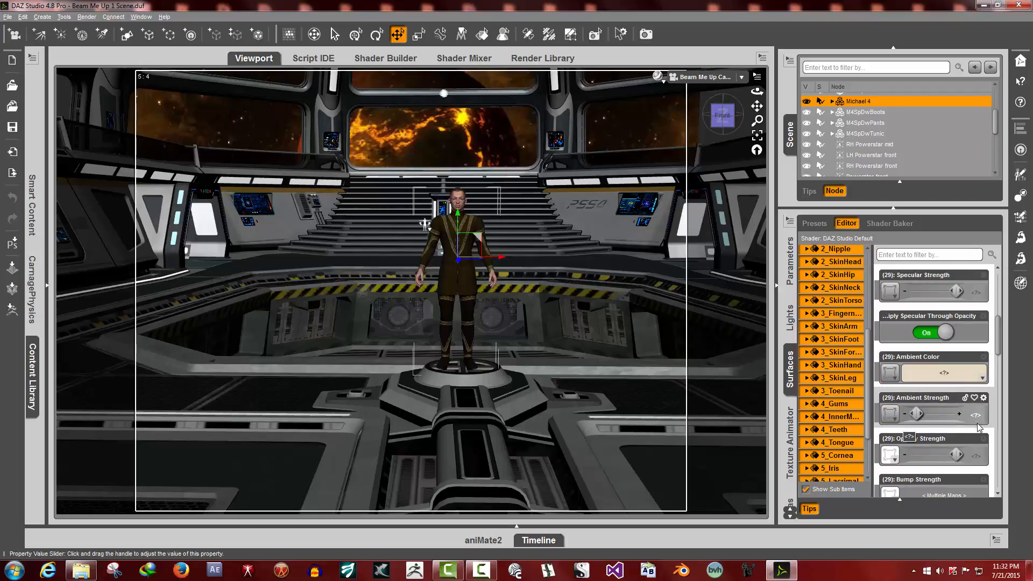
scroll(867, 375, "up", 4)
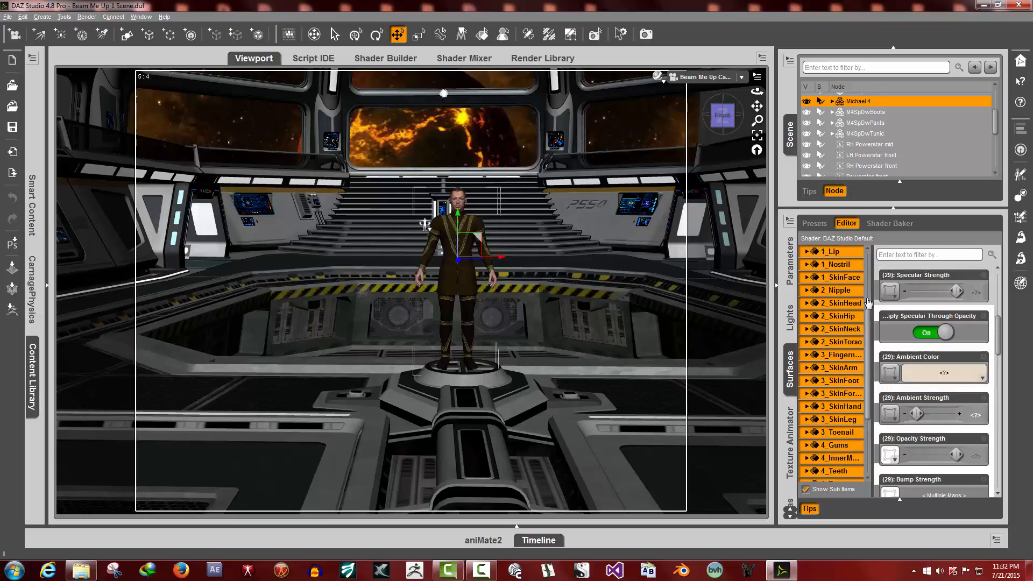
left_click(801, 329)
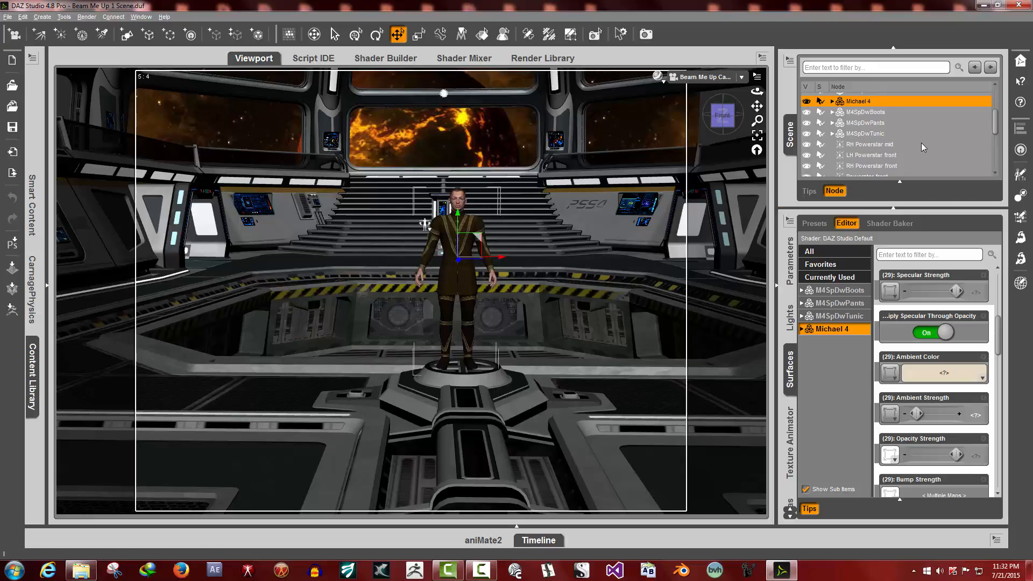
- Check the M4SpDwBoots, M4SpDwPants and M4SpDwTunic items against Michael 4 as separate scene nodes with their own surfaces
left_click(844, 112)
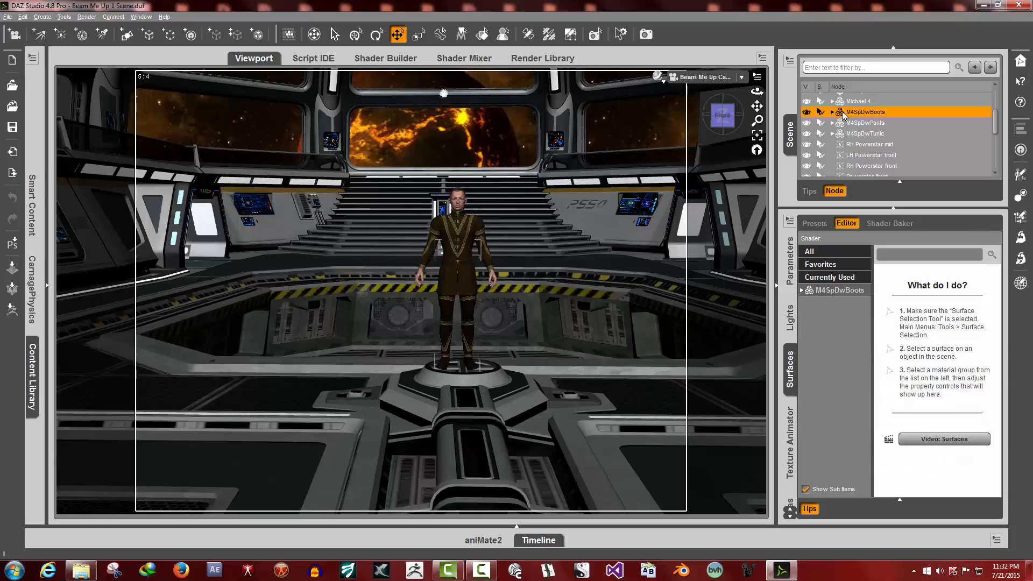
left_click(838, 124)
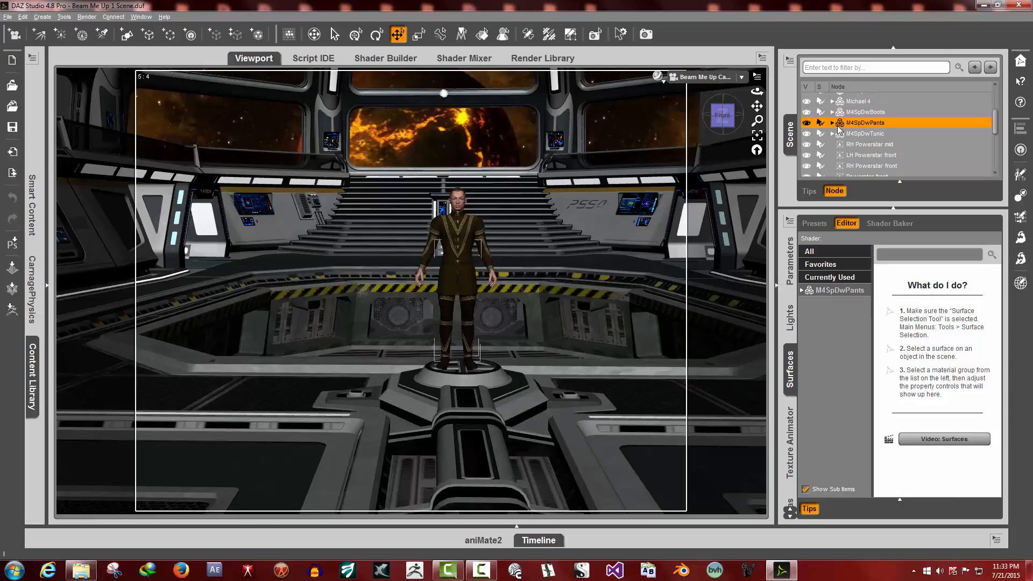
left_click(839, 136)
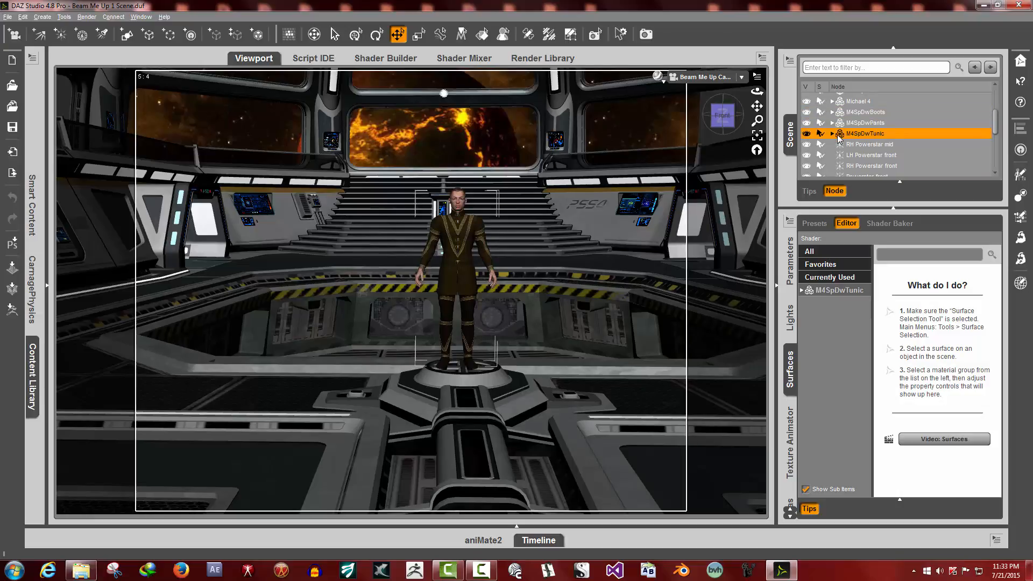
left_click(842, 103)
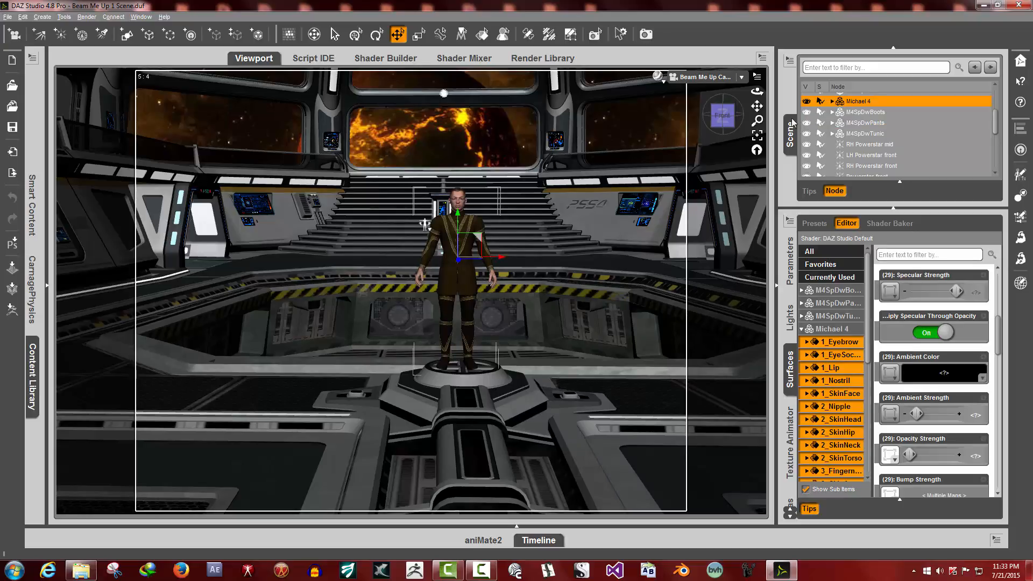
left_click(840, 113)
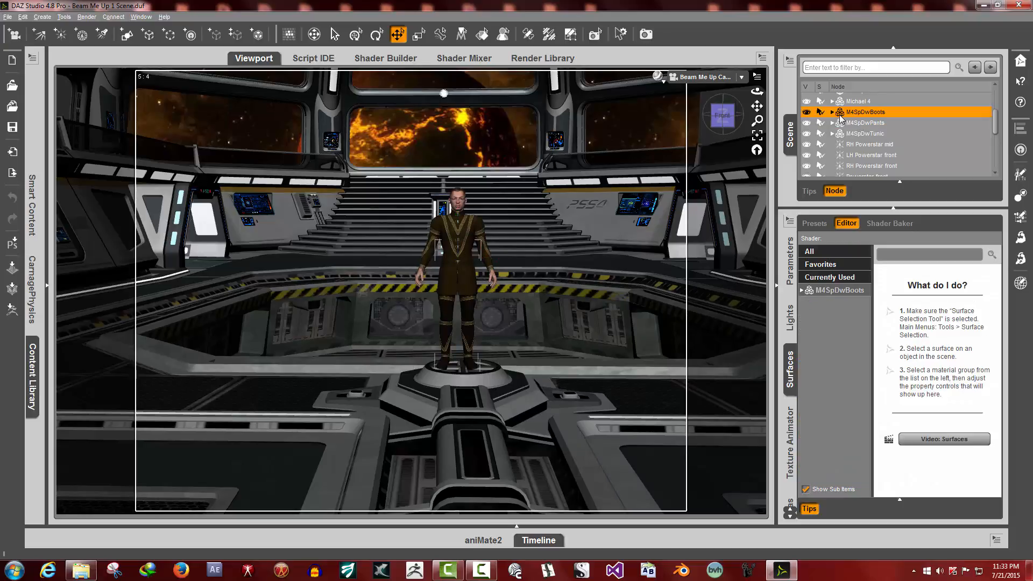
left_click(843, 125)
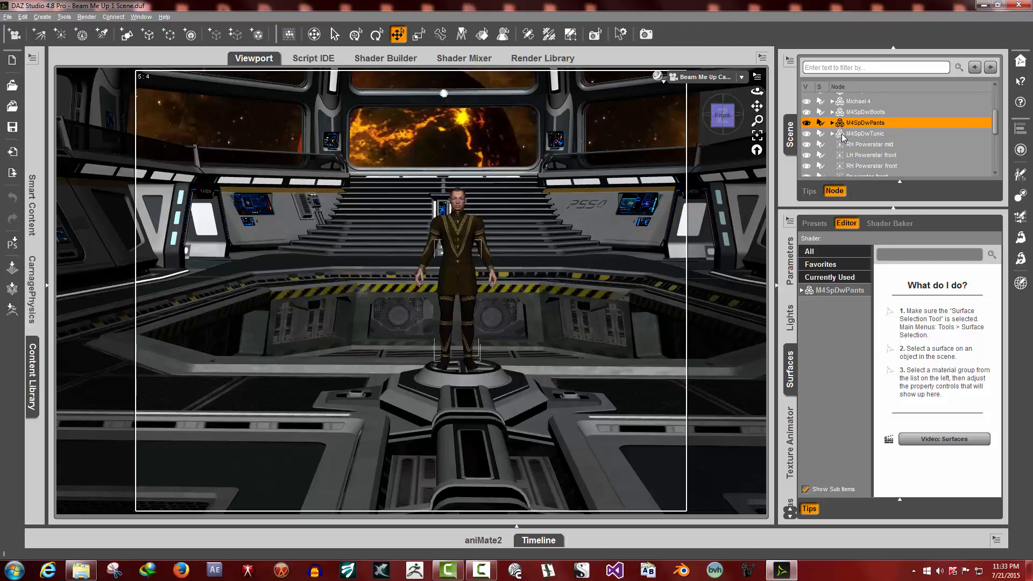
left_click(842, 105)
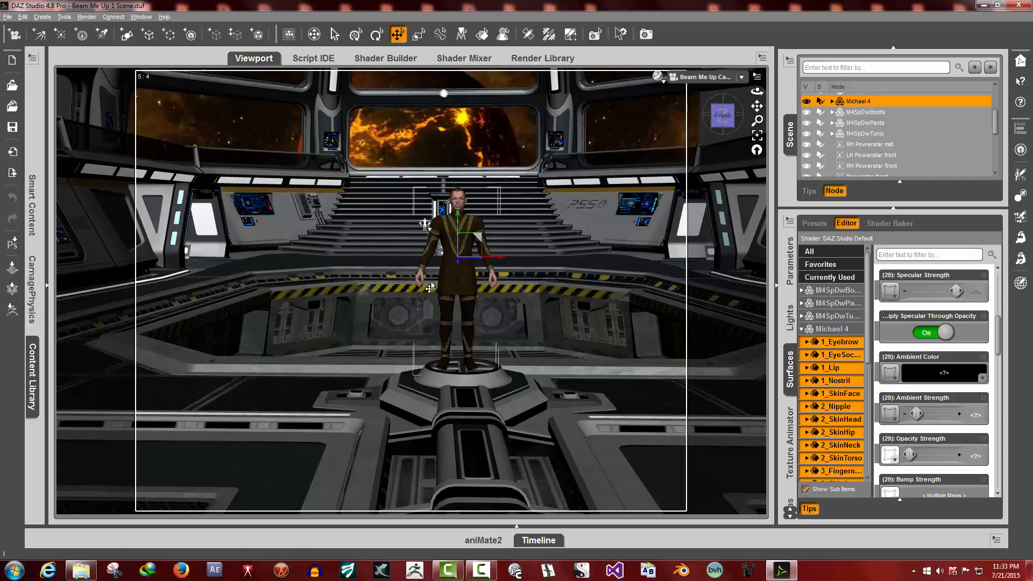
left_click(858, 116)
left_click(859, 124)
left_click(863, 134)
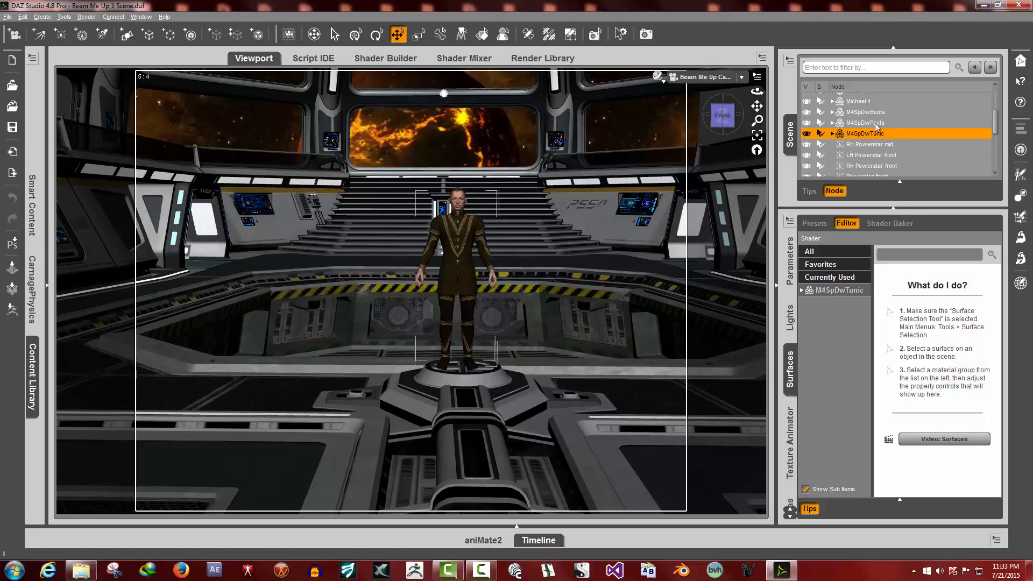
- Create a Texture Animator base opacity setup for Michael 4 from frame 40 to 140, fading from 100% to 0%
left_click(867, 102)
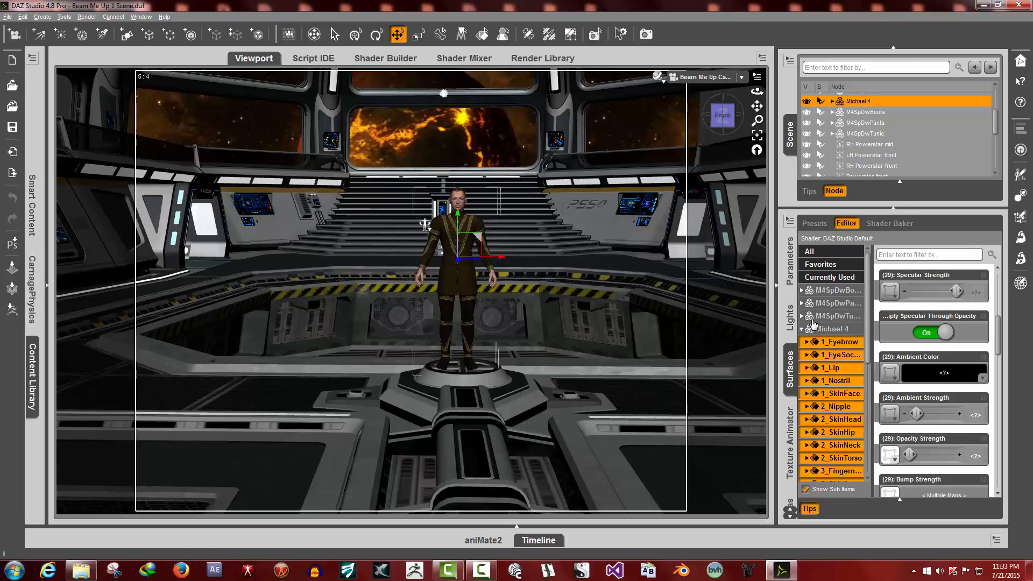
left_click(790, 432)
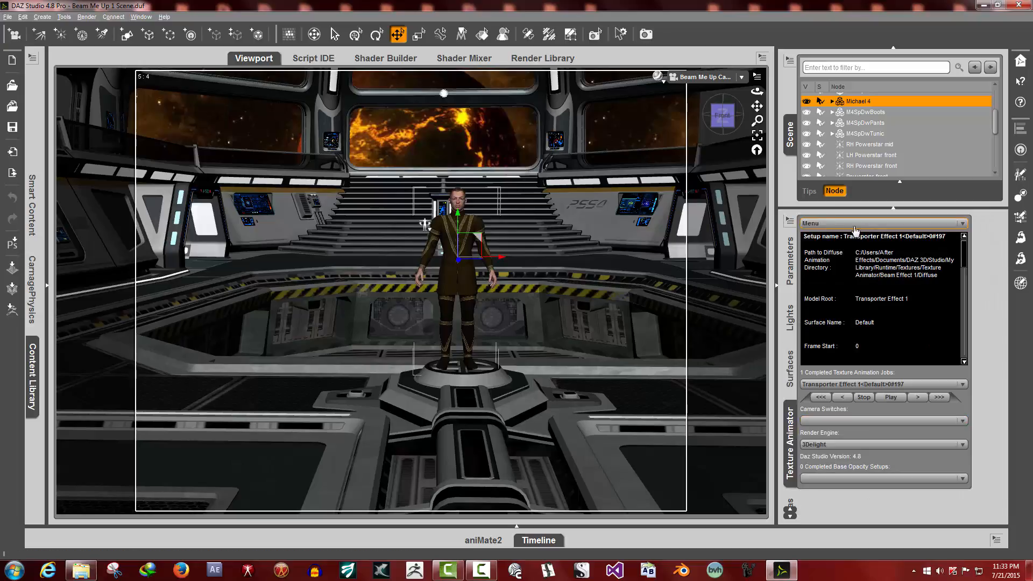
left_click(832, 228)
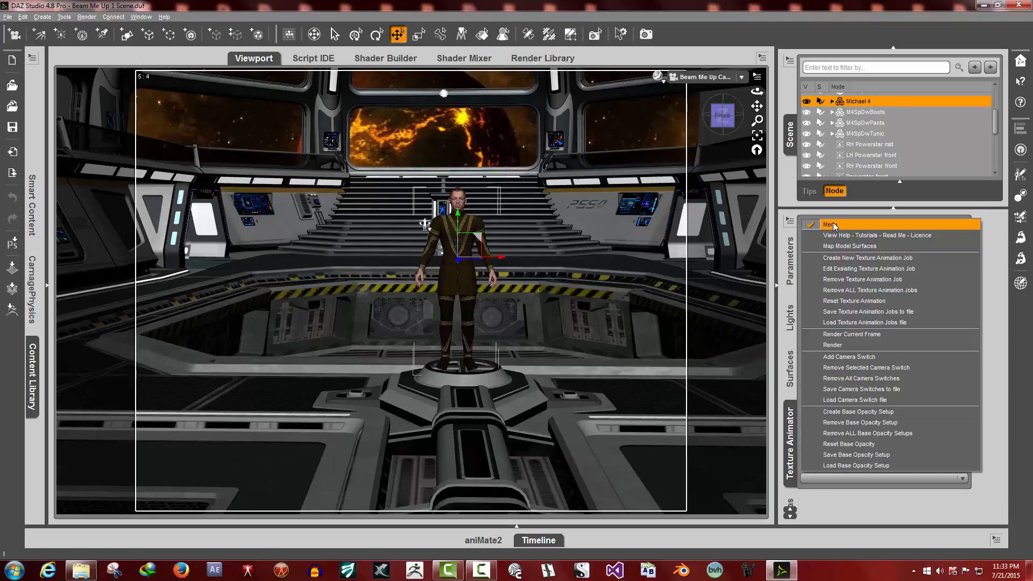
left_click(854, 412)
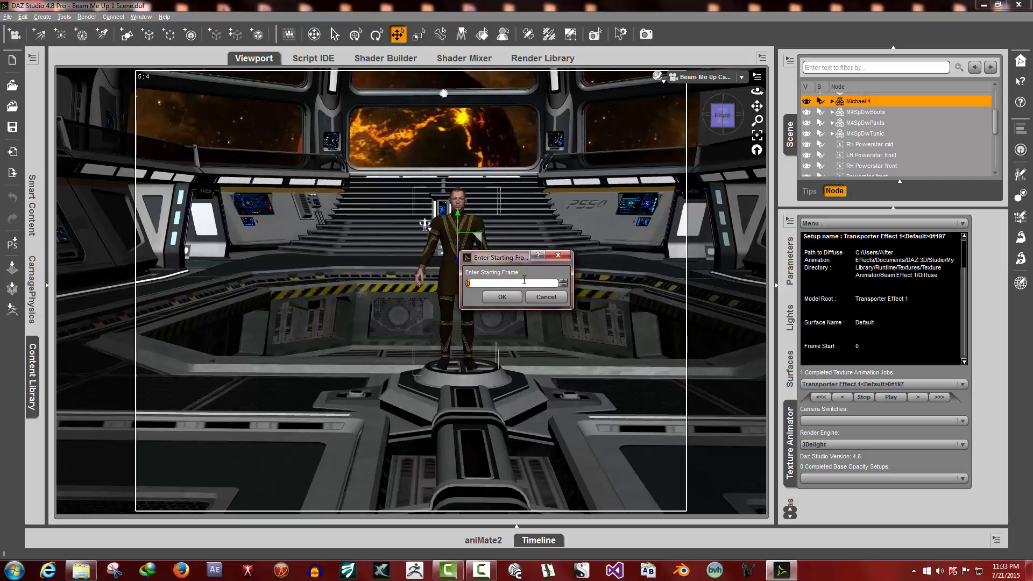
type("40")
left_click(501, 300)
type("140")
left_click(503, 297)
type("100")
left_click(503, 297)
left_click(492, 299)
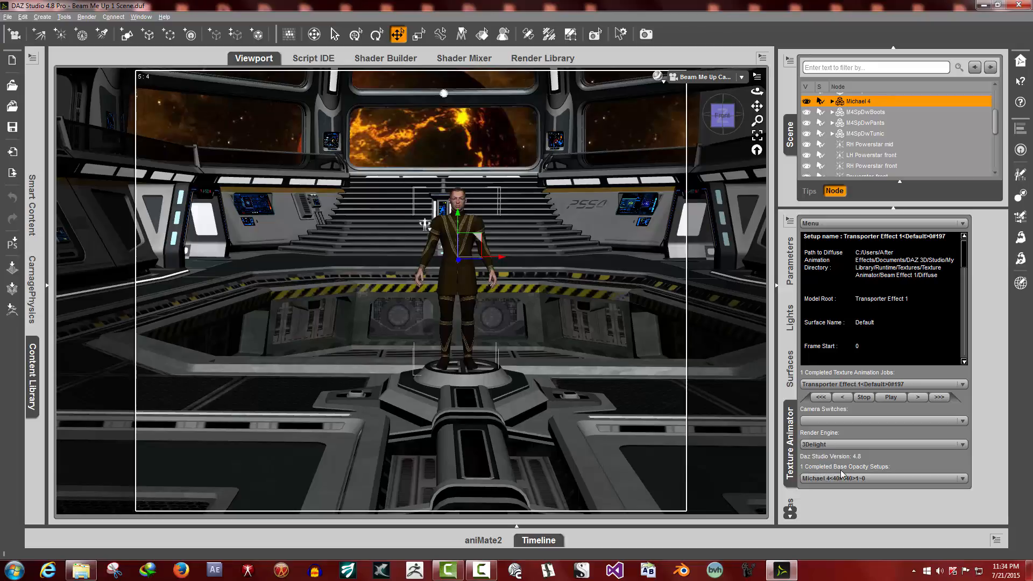
left_click(885, 479)
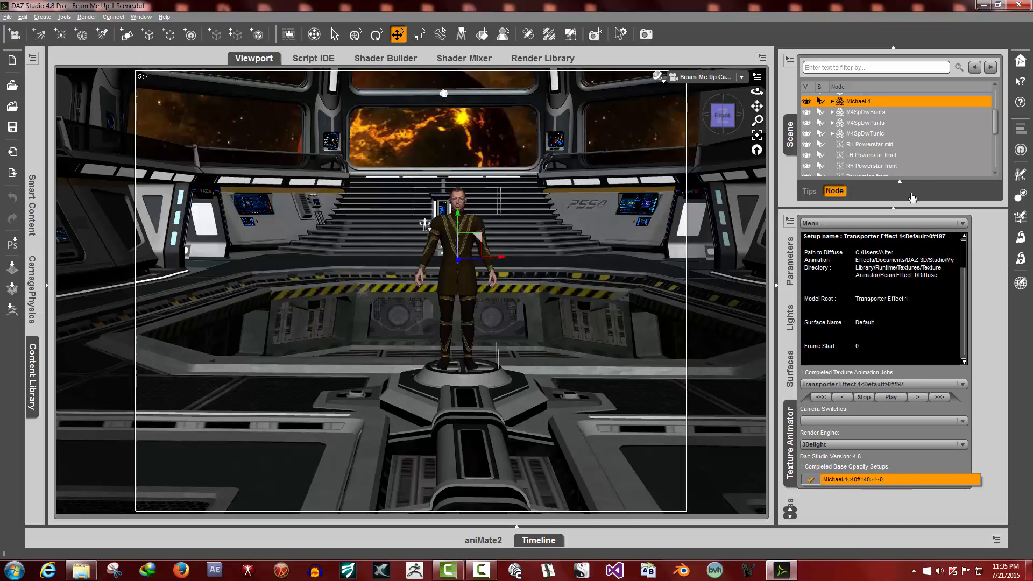
left_click(880, 480)
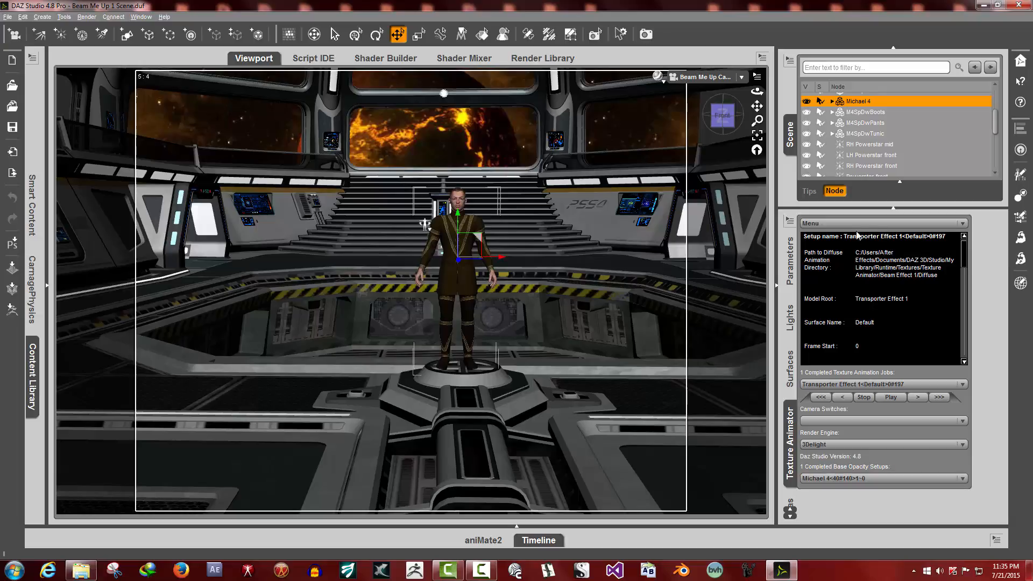
- Create a base opacity setup for M4SpDwBoots from frame 40 to 150, fading from 100% to 0%
left_click(872, 112)
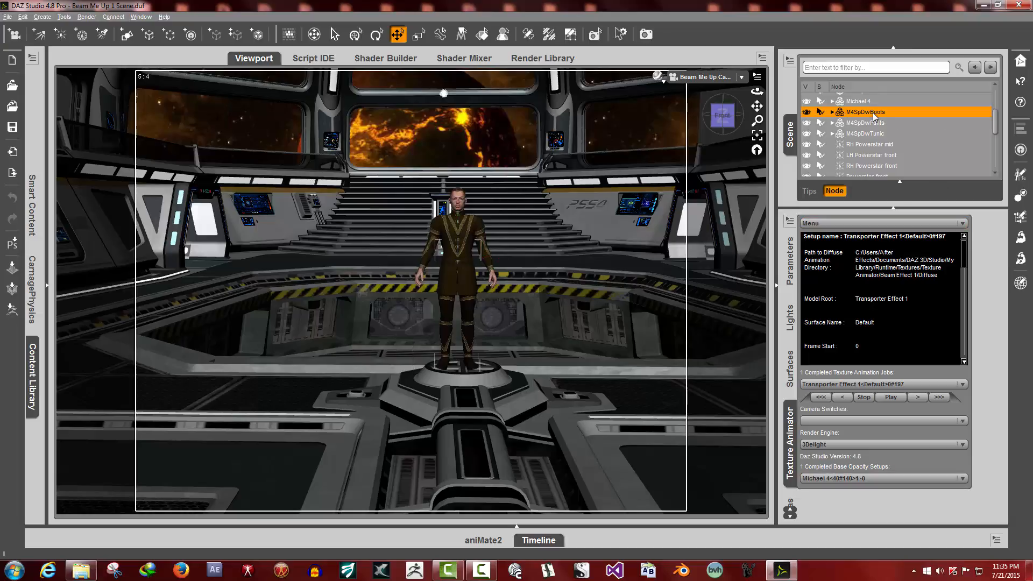
left_click(858, 223)
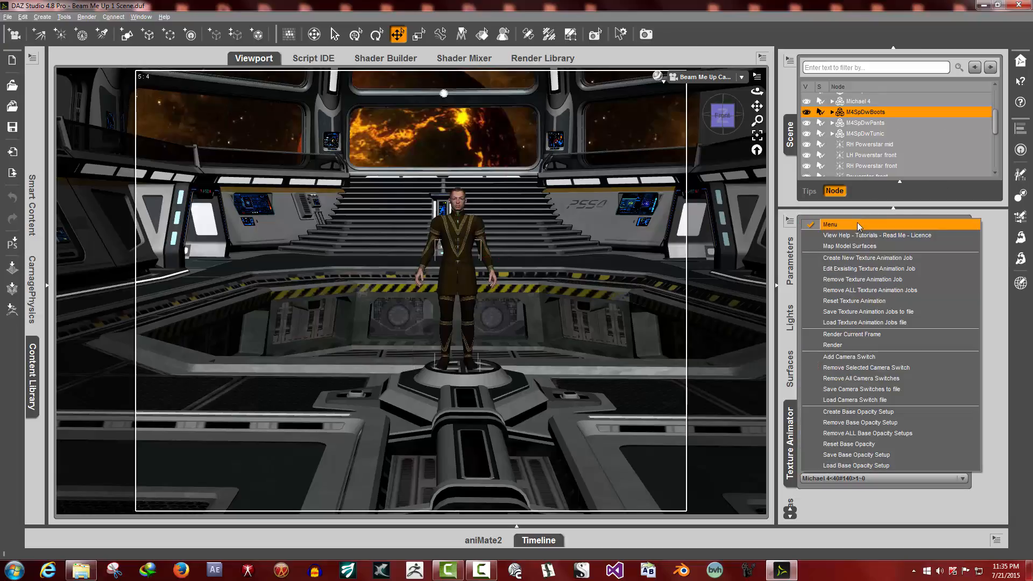
left_click(855, 412)
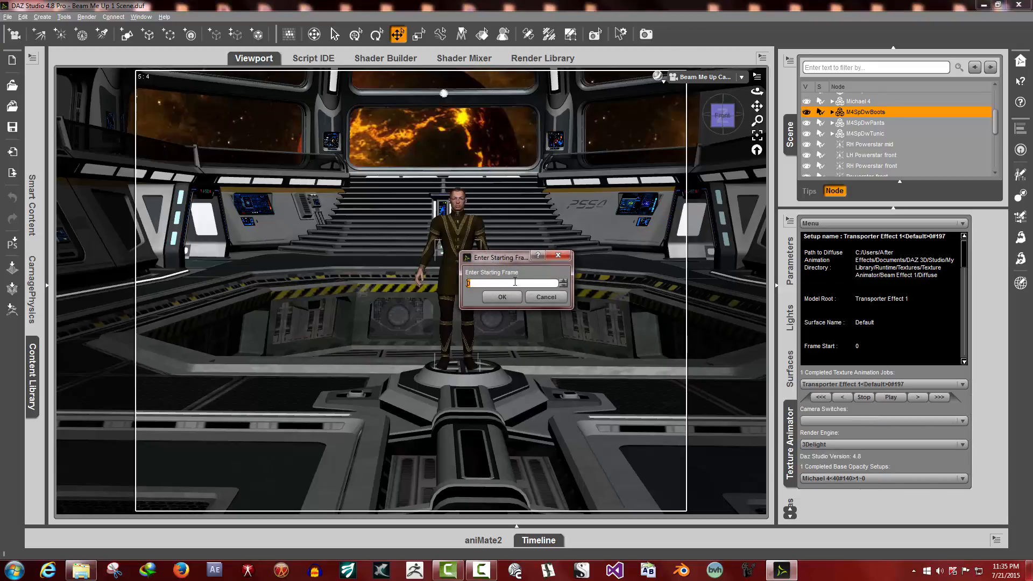
type("40")
left_click(502, 296)
type("150")
left_click(504, 299)
type("100")
left_click(504, 300)
left_click(503, 300)
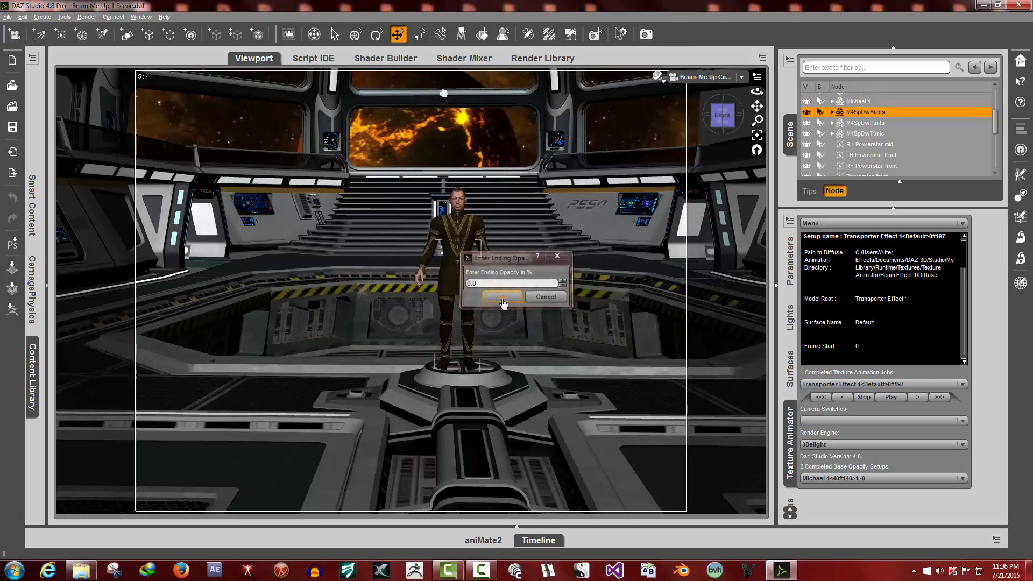
- Create a base opacity setup for M4SpDwPants ending at frame 150 with an ending opacity of 0%
left_click(867, 124)
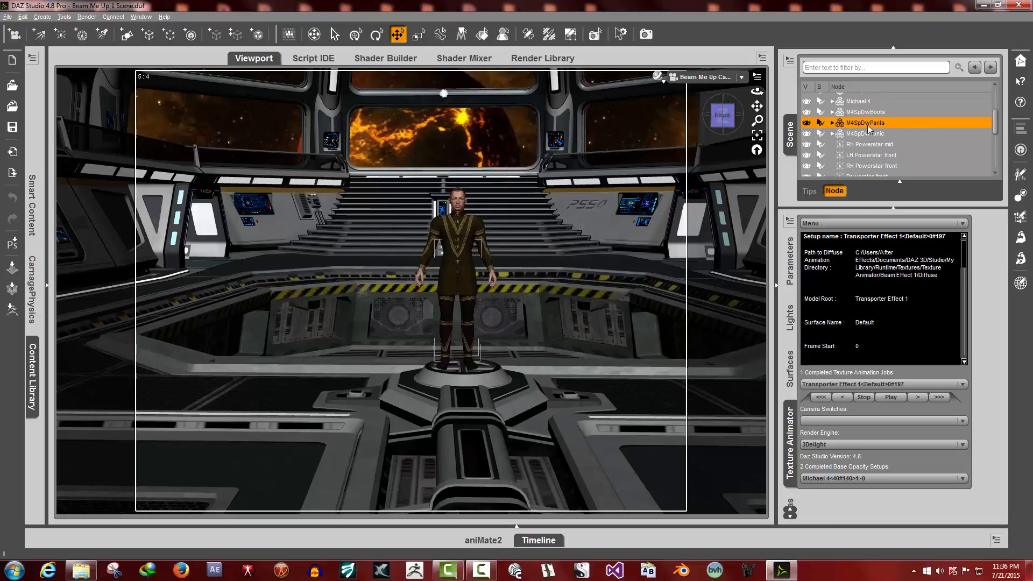
left_click(857, 223)
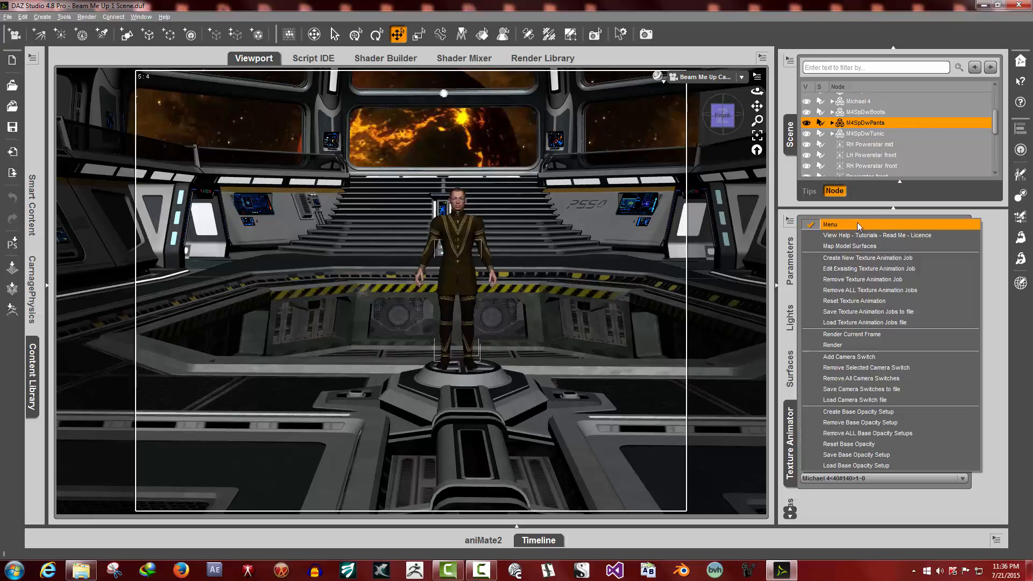
left_click(862, 412)
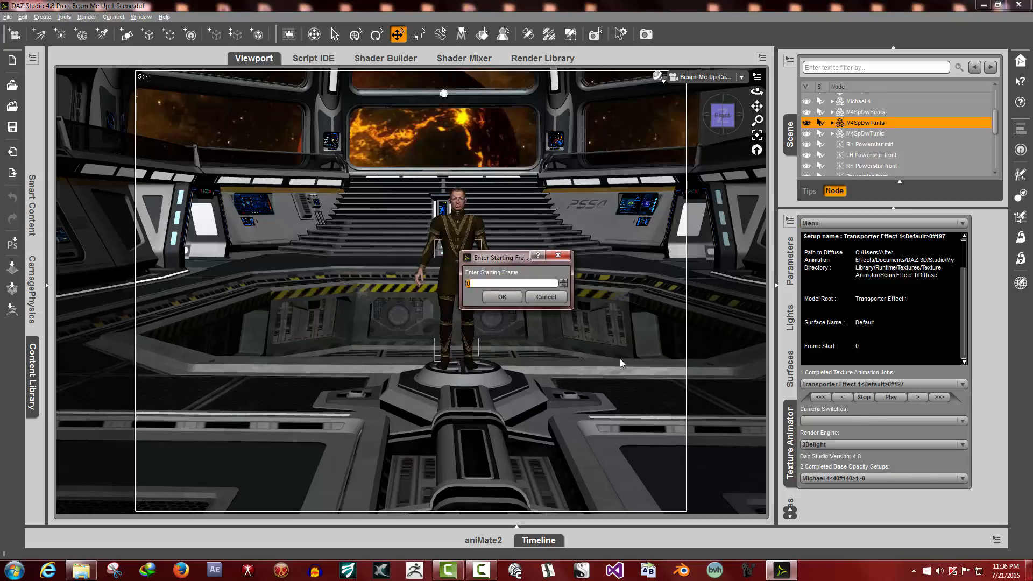
left_click(501, 297)
type("150")
left_click(502, 299)
left_click(506, 299)
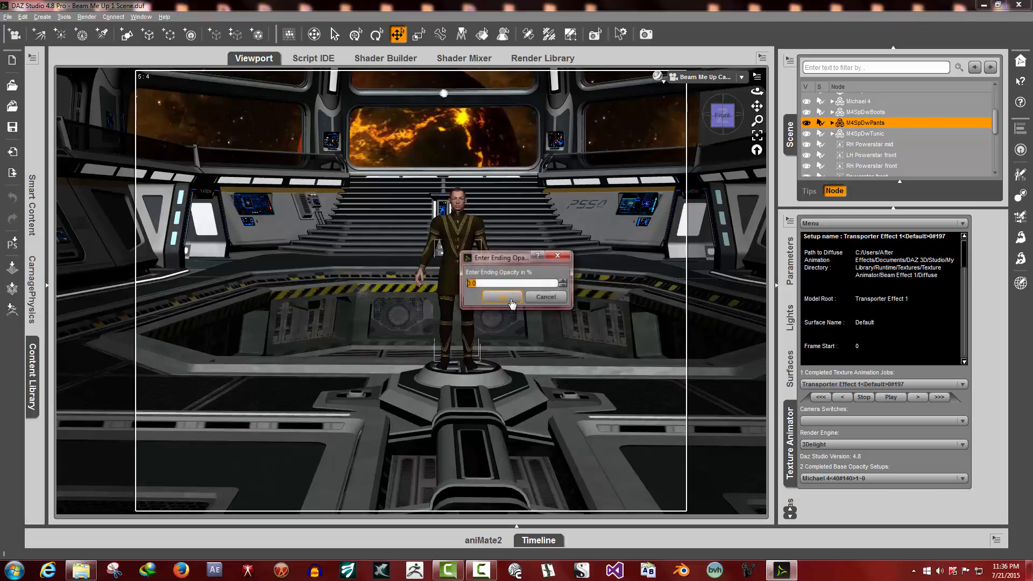
left_click(505, 299)
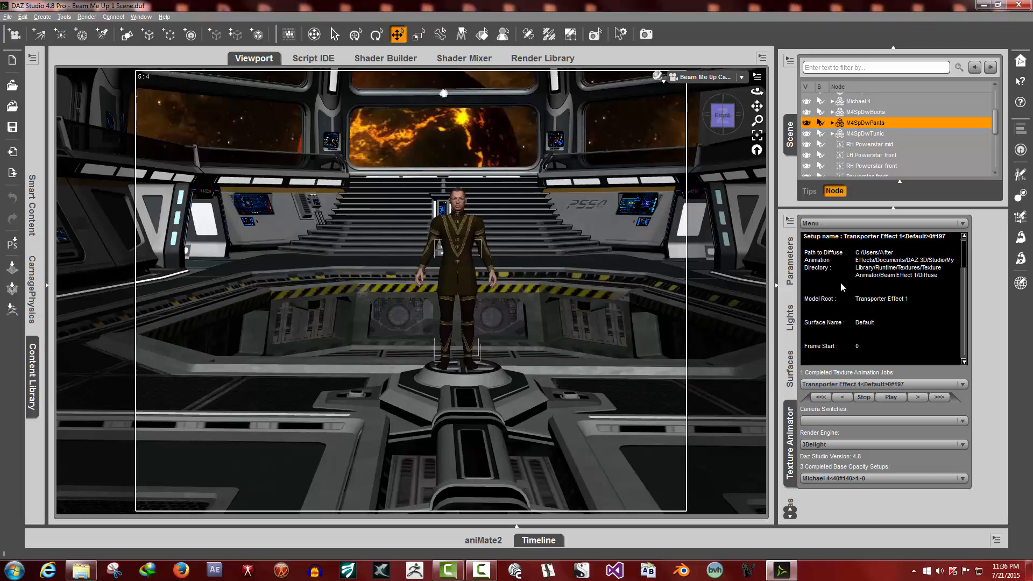
- Create a base opacity setup for M4SpDwTunic from frame 40 to 150, fading from 100% to 0%
left_click(851, 134)
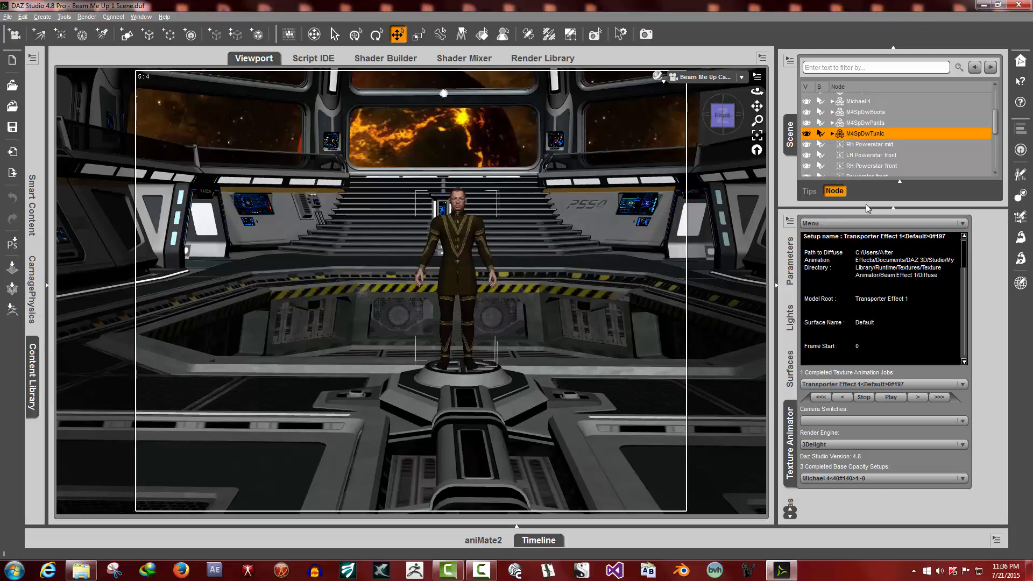
left_click(861, 225)
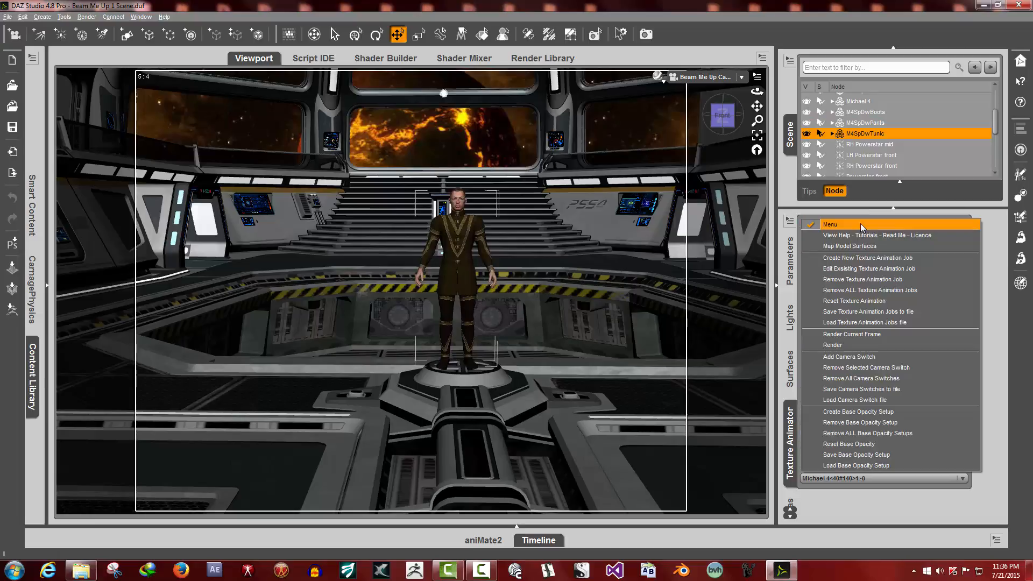
left_click(862, 412)
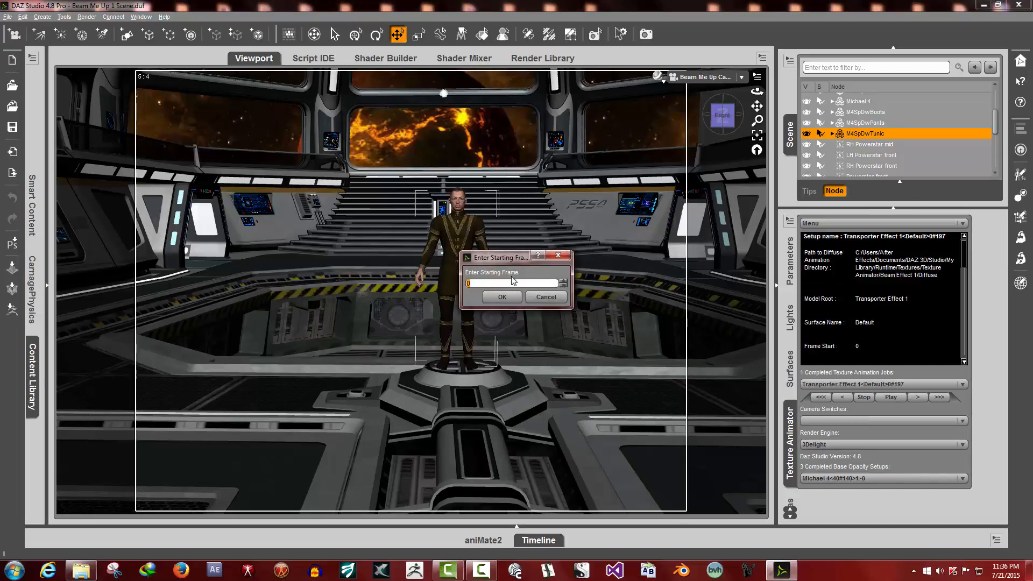
type("40")
left_click(501, 297)
type("150")
left_click(502, 297)
type("100")
left_click(510, 303)
left_click(508, 302)
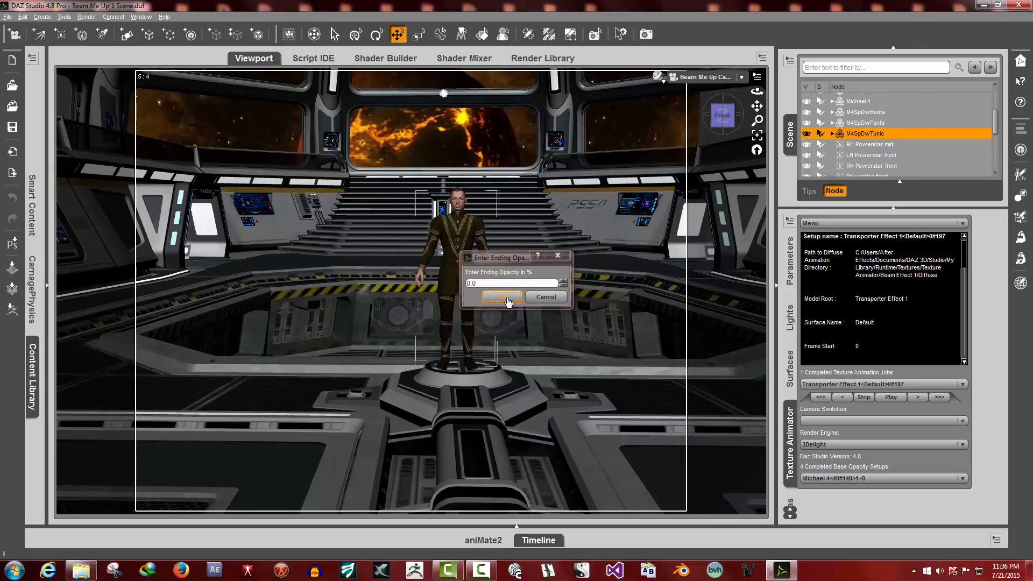
- Review the completed base opacity setups for Michael 4 and his clothing, and the commands available for managing them
left_click(871, 480)
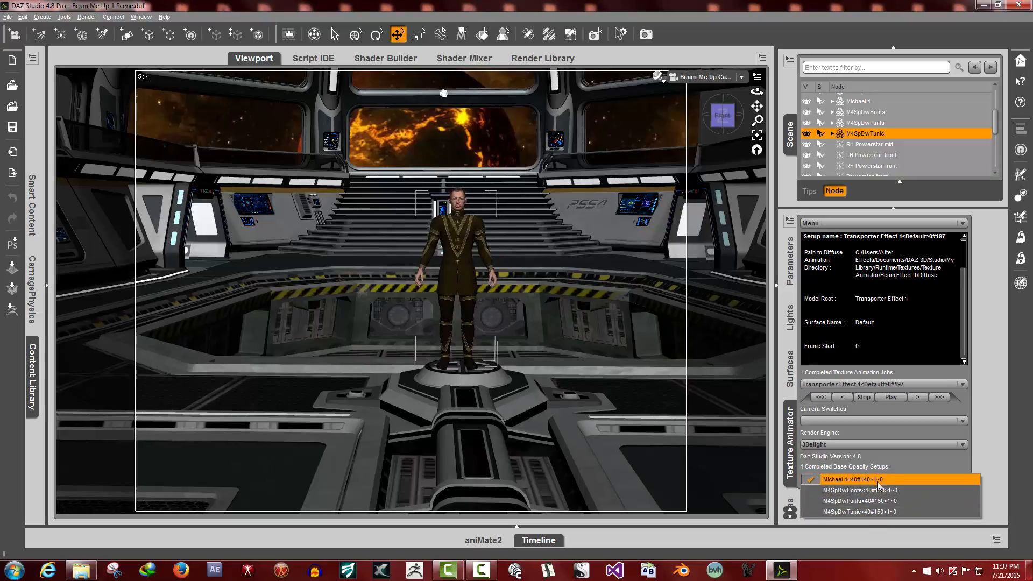
left_click(886, 324)
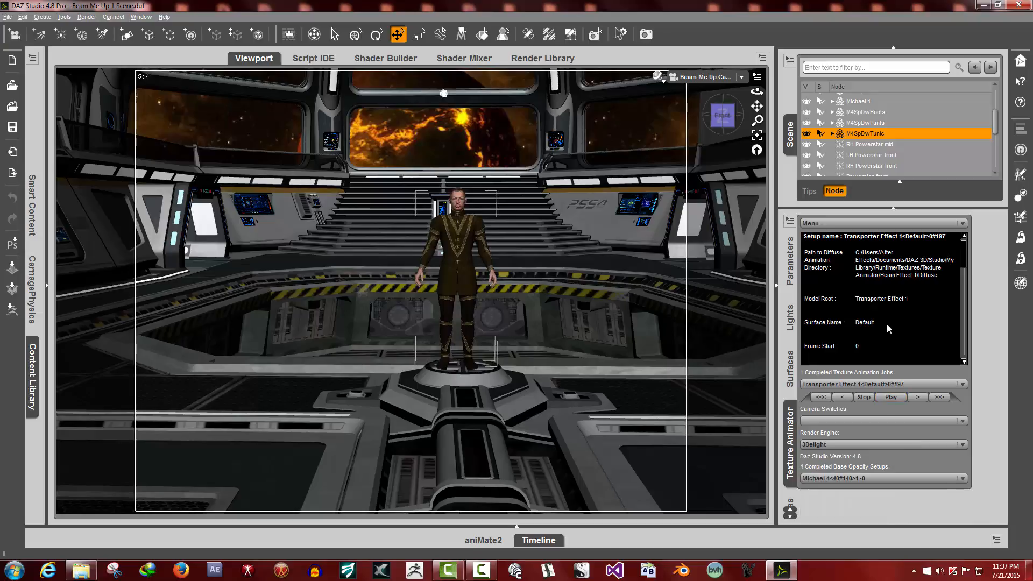
left_click(857, 484)
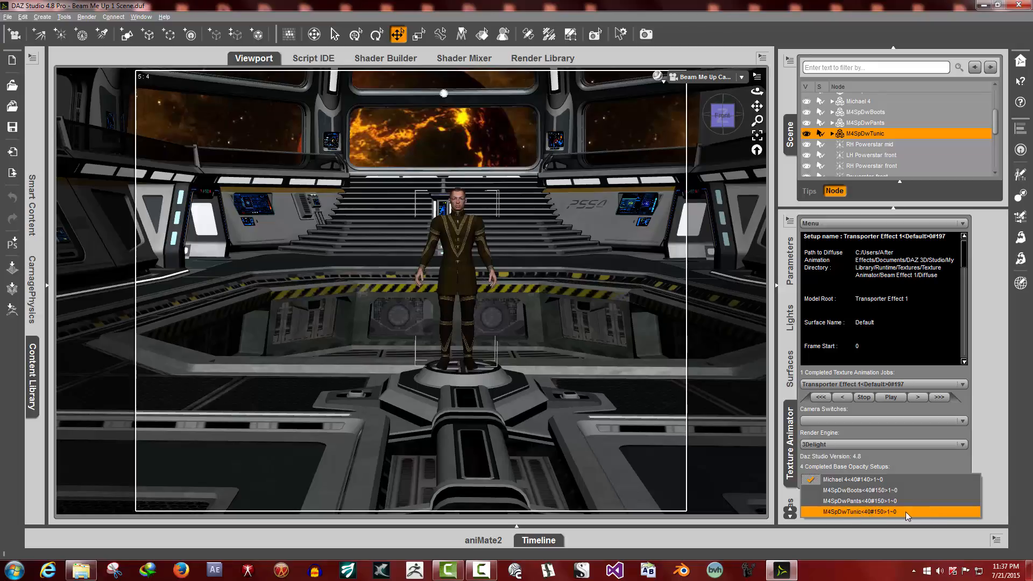
left_click(870, 286)
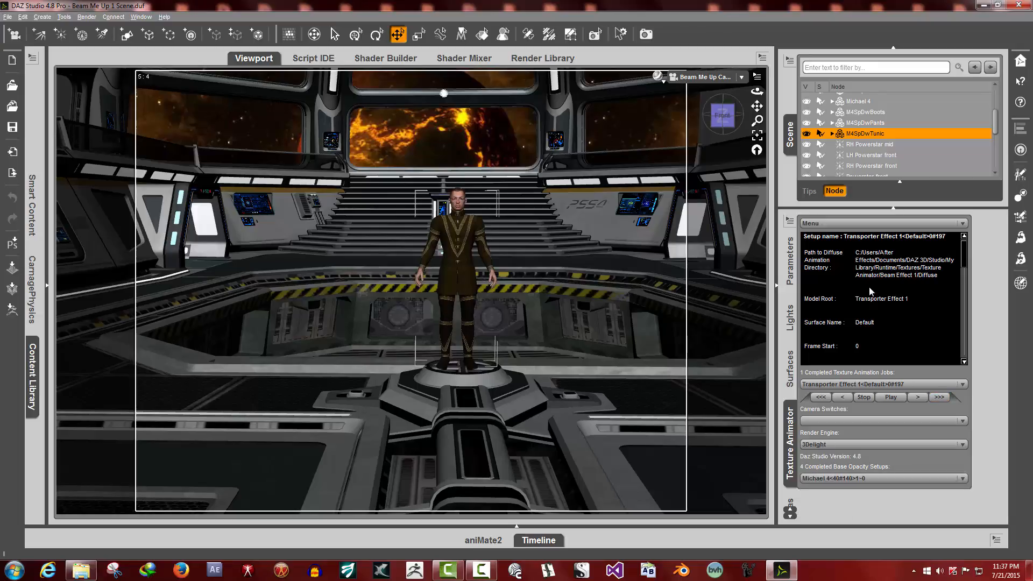
left_click(862, 225)
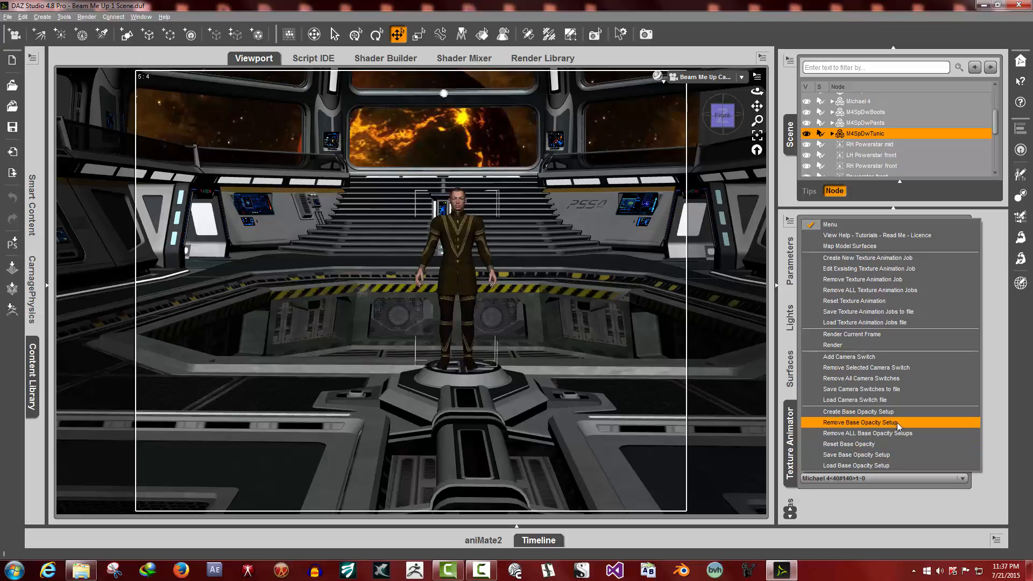
left_click(1005, 366)
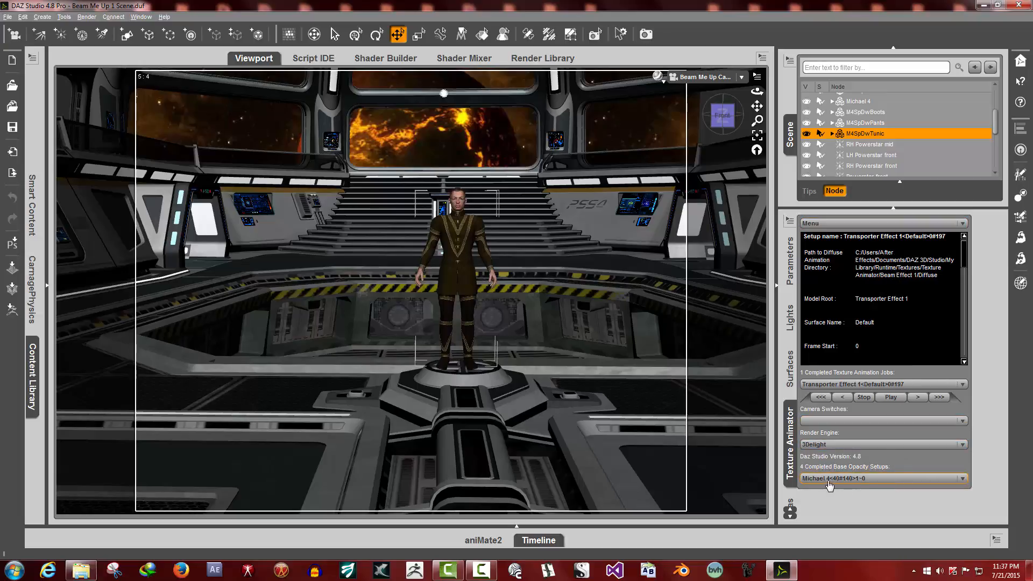
- Request removal of the M4SpDwPants base opacity setup and decline the confirmation
left_click(853, 479)
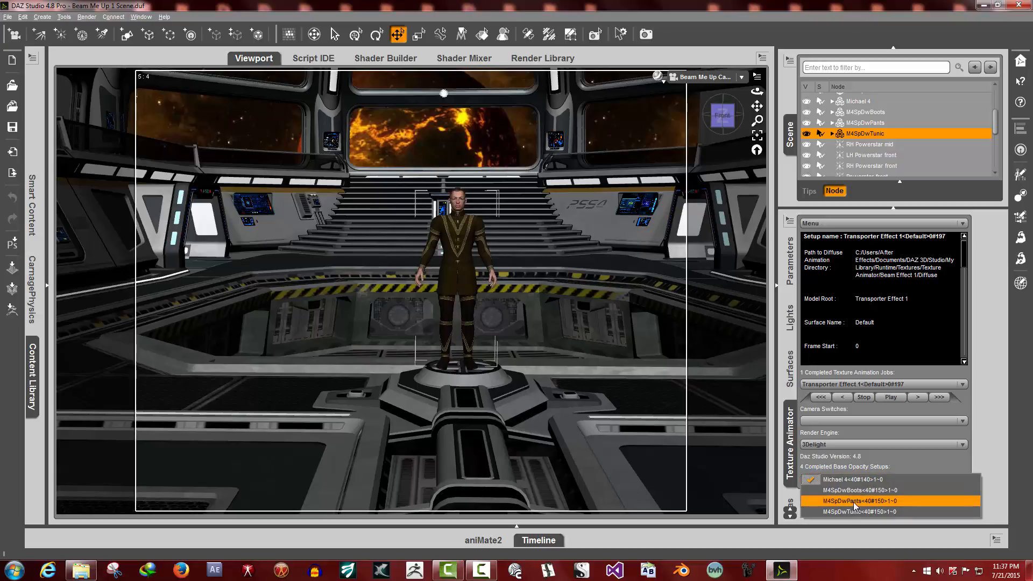
left_click(853, 502)
left_click(837, 225)
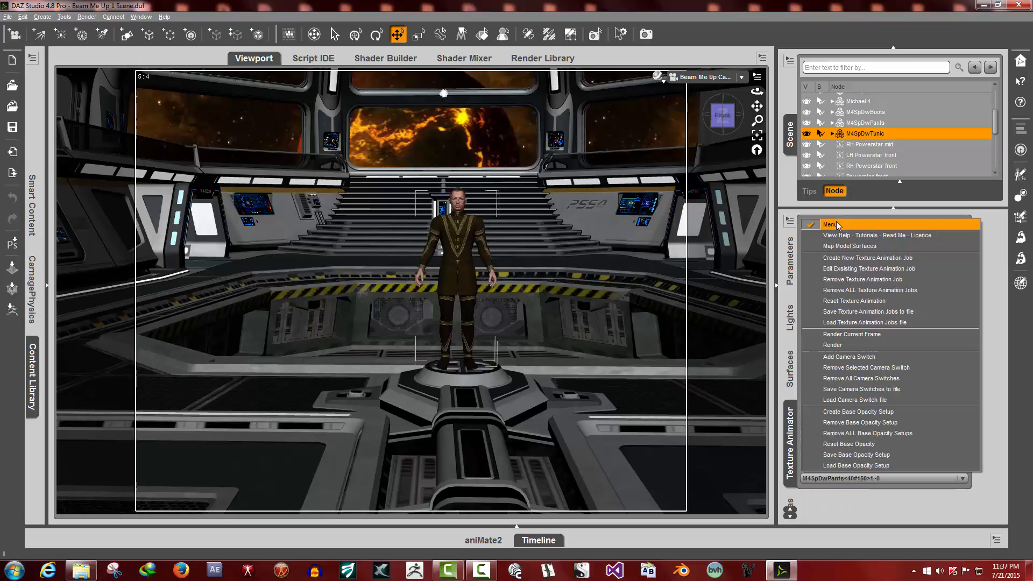
left_click(856, 424)
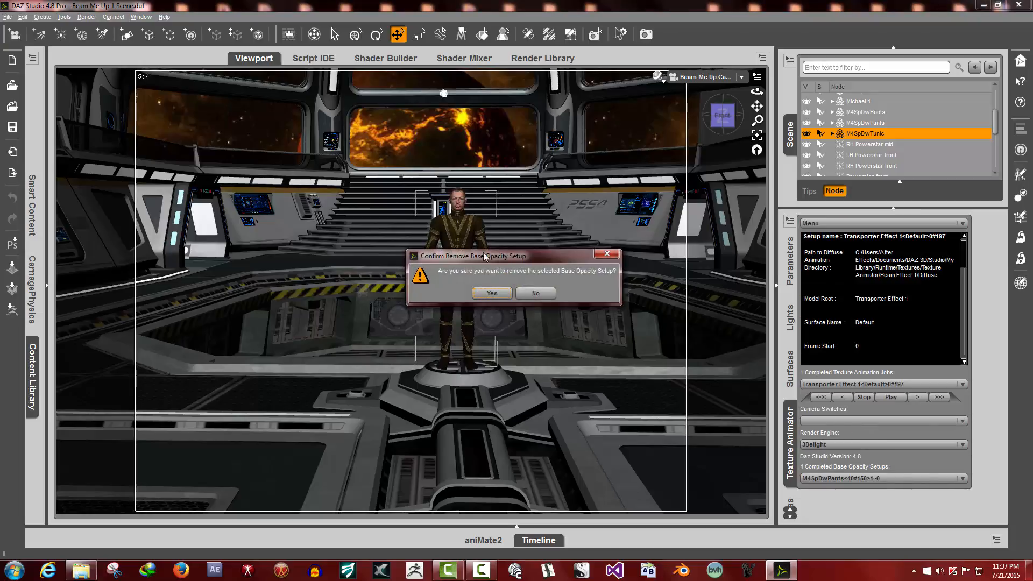
left_click(539, 294)
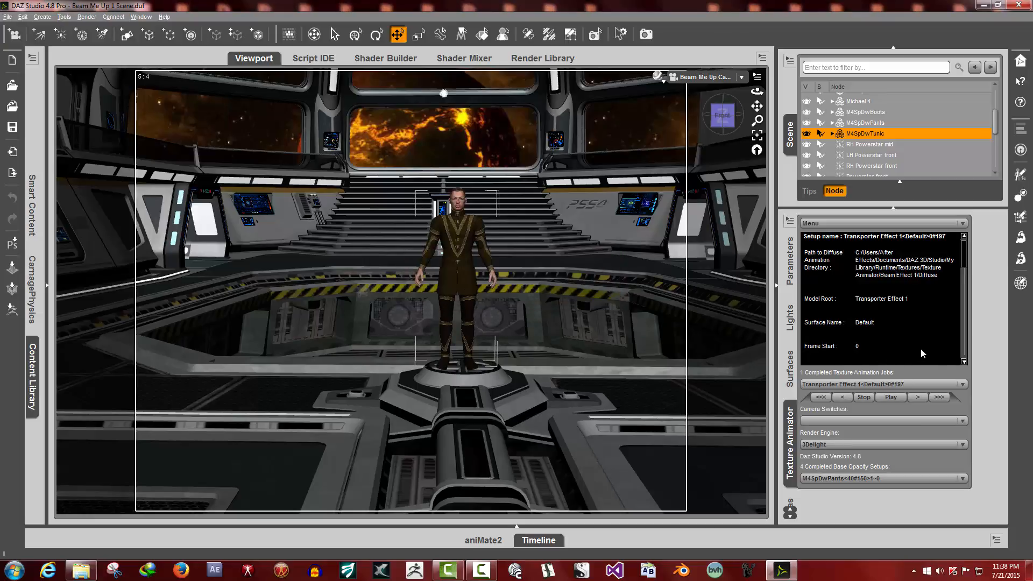
left_click(855, 223)
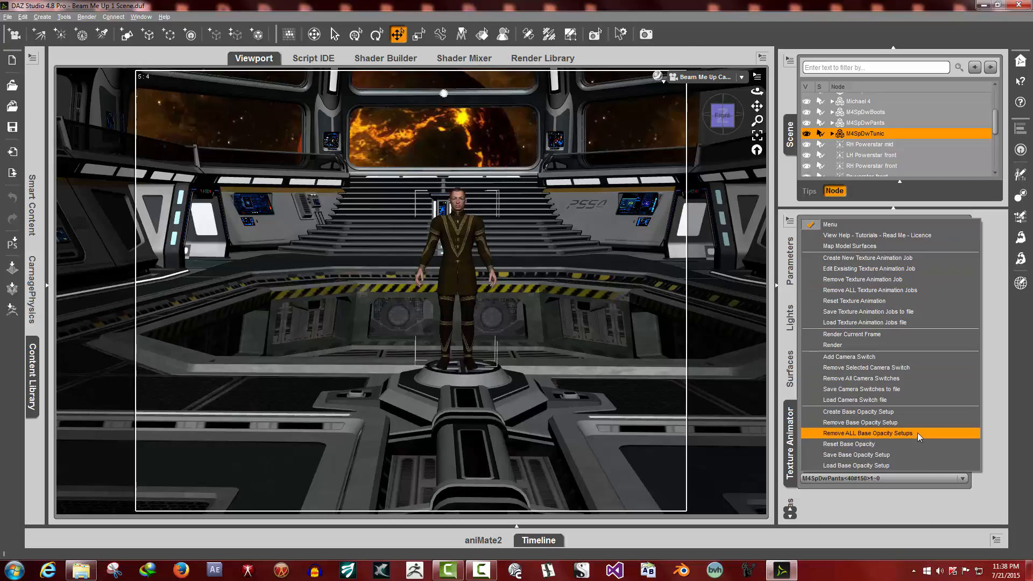
left_click(995, 330)
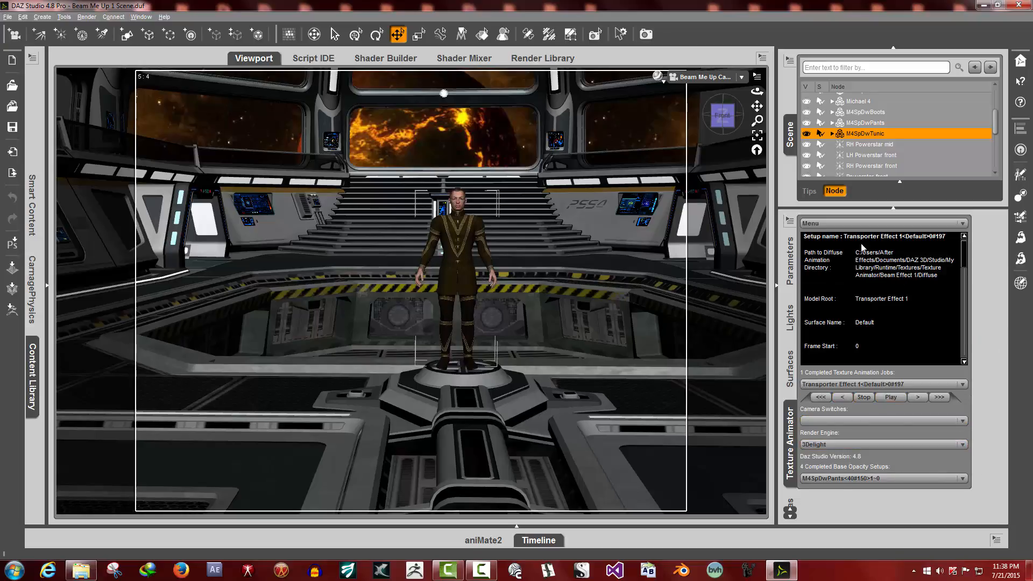
left_click(860, 223)
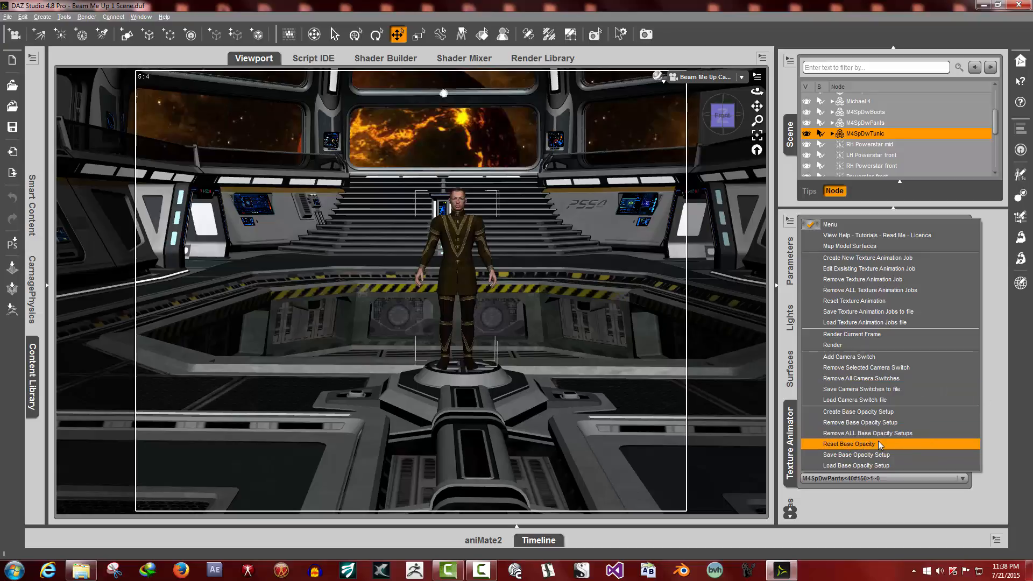
left_click(1004, 371)
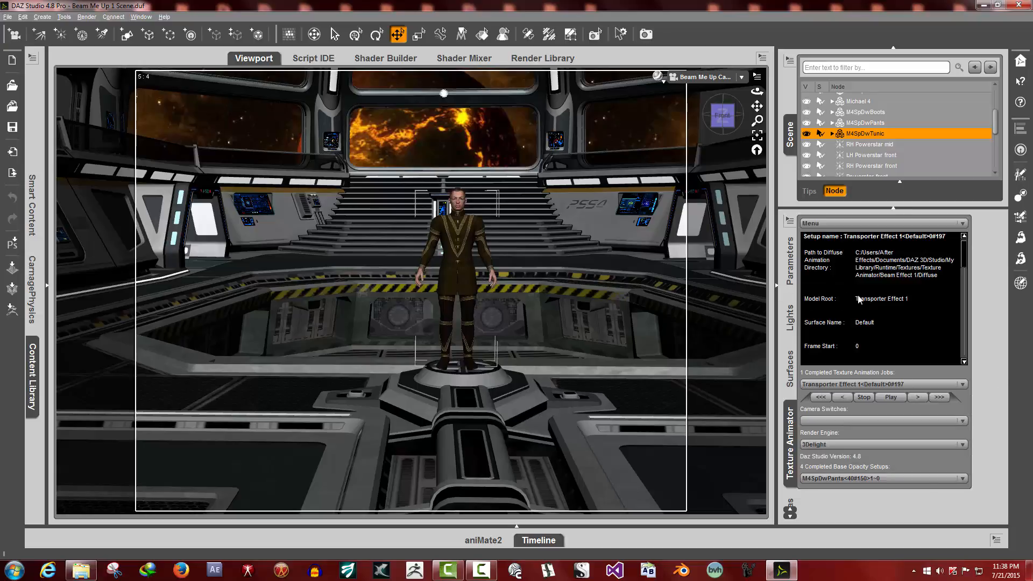
- Play the texture animation, stop it partway through the transporter effect and render that frame
left_click(885, 398)
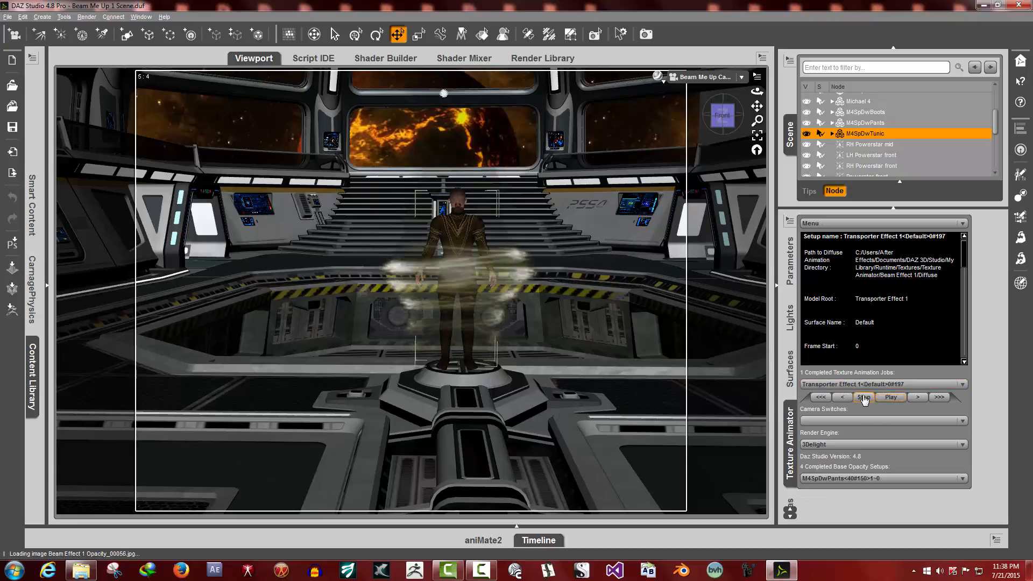
left_click(863, 398)
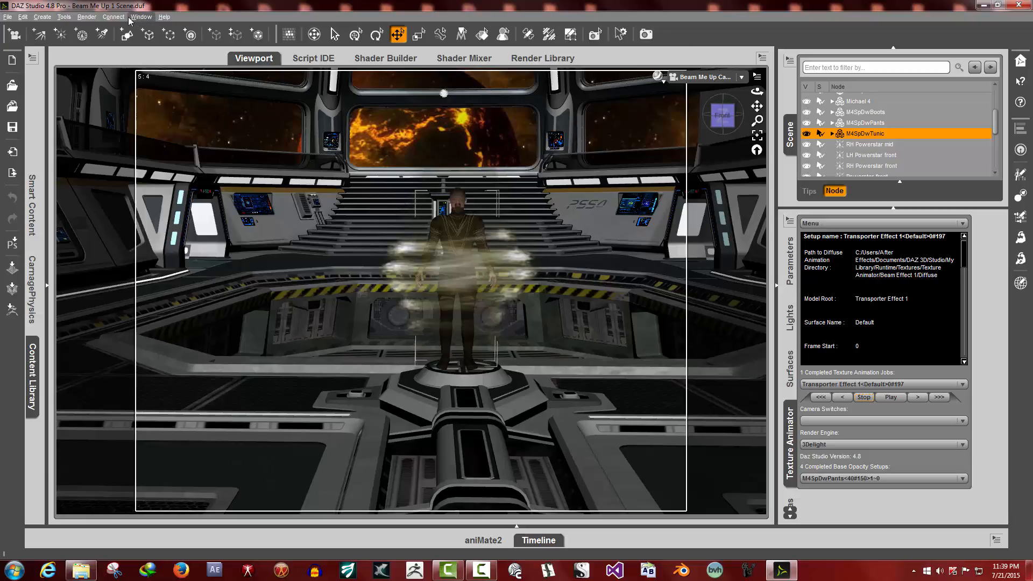
left_click(87, 16)
left_click(95, 28)
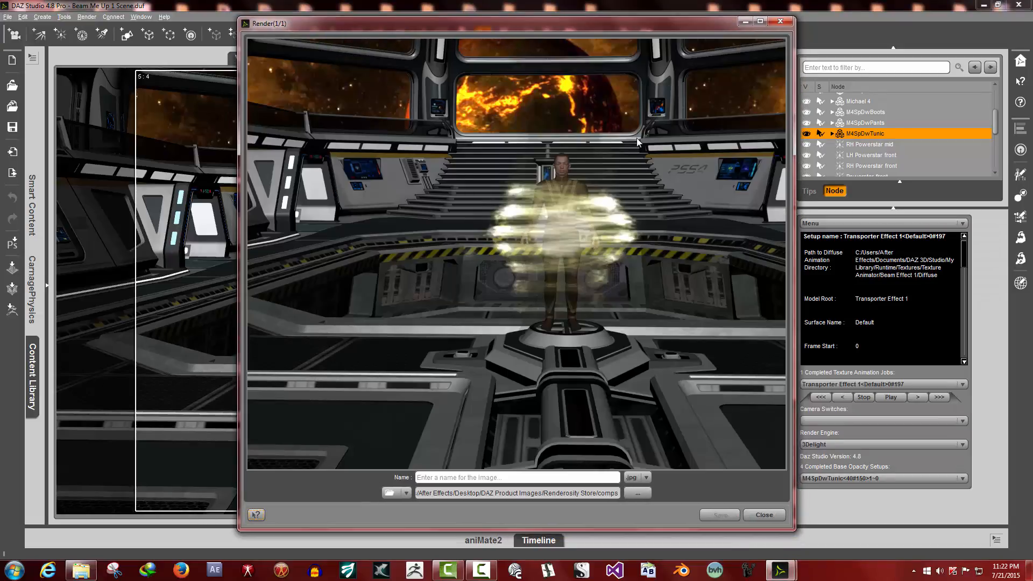
- Compare the rendered frame with the viewport preview and close the render without saving it
left_click_drag(494, 26, 805, 27)
left_click_drag(740, 26, 745, 25)
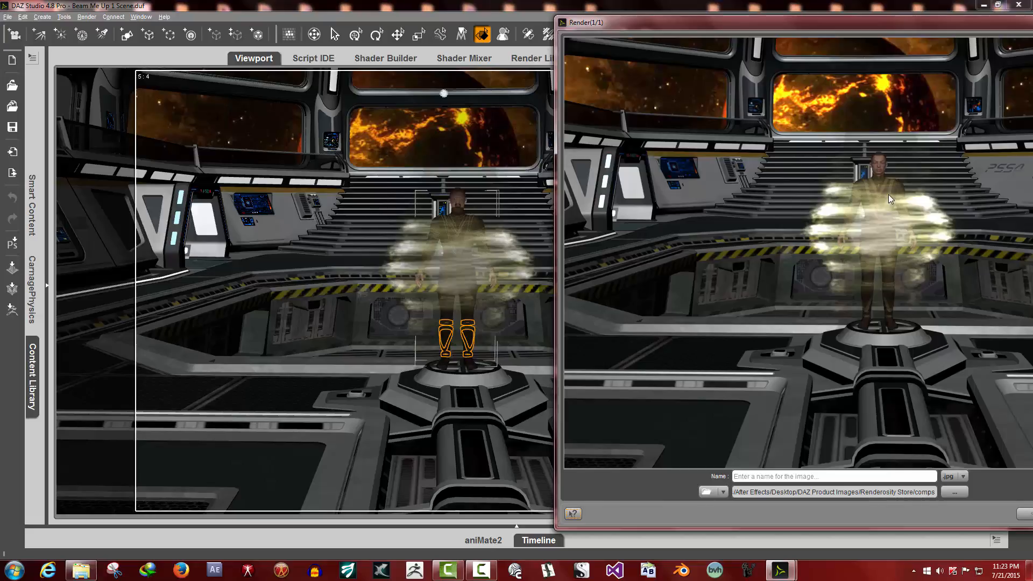
left_click_drag(837, 30, 656, 28)
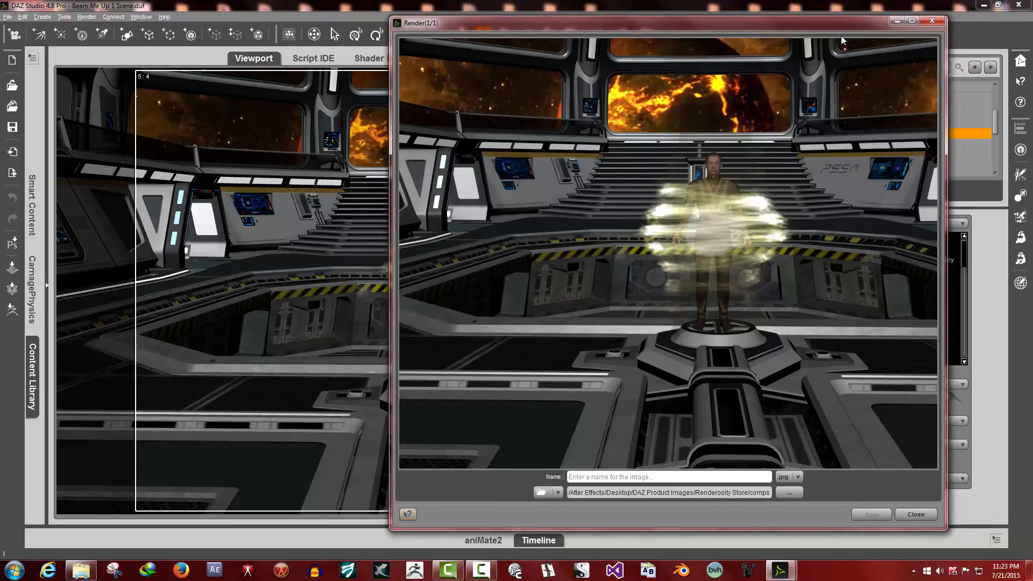
left_click_drag(826, 27, 828, 25)
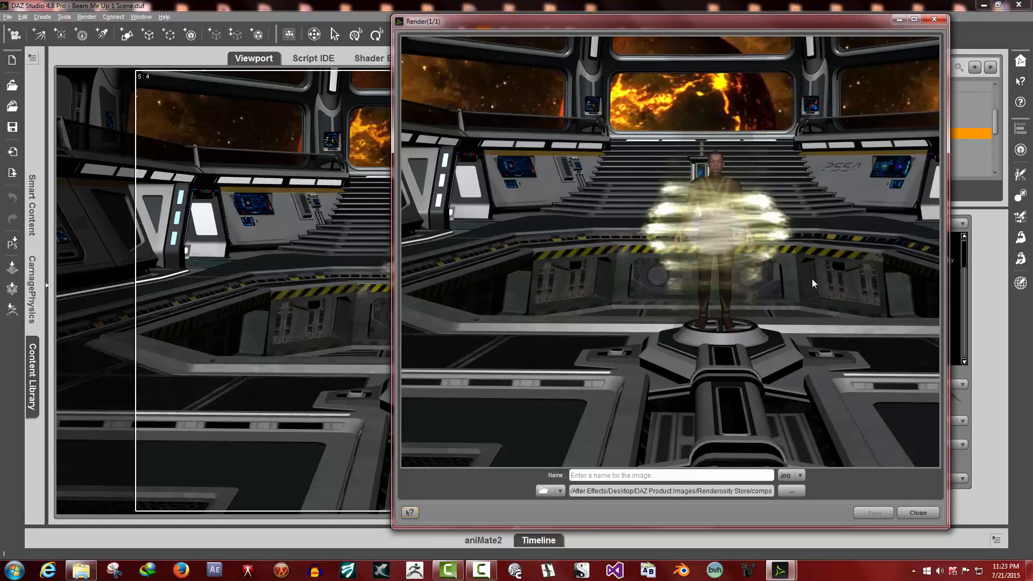
left_click(916, 513)
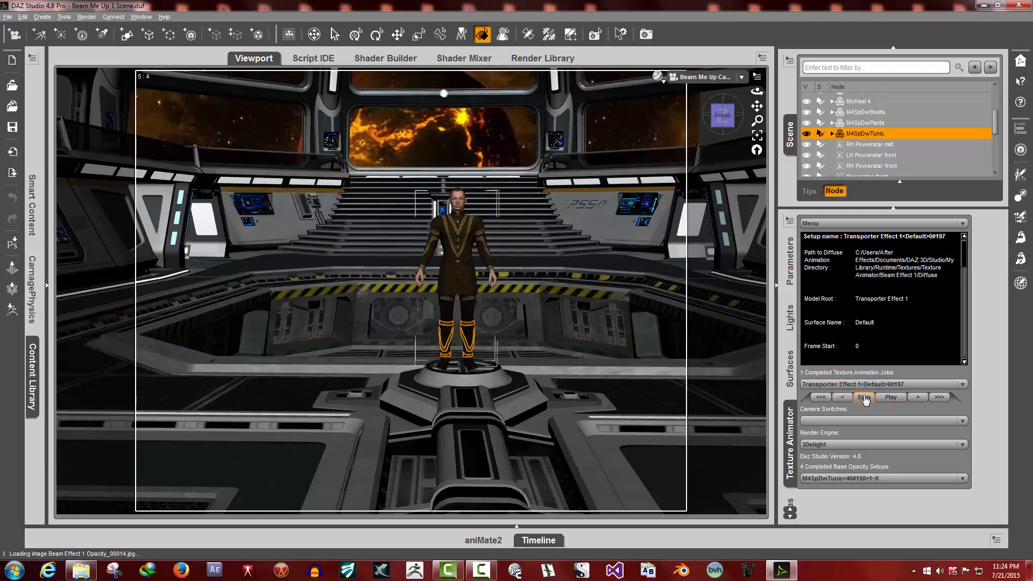
- Return the Transporter Effect 1 texture animation to its first frame
left_click(822, 398)
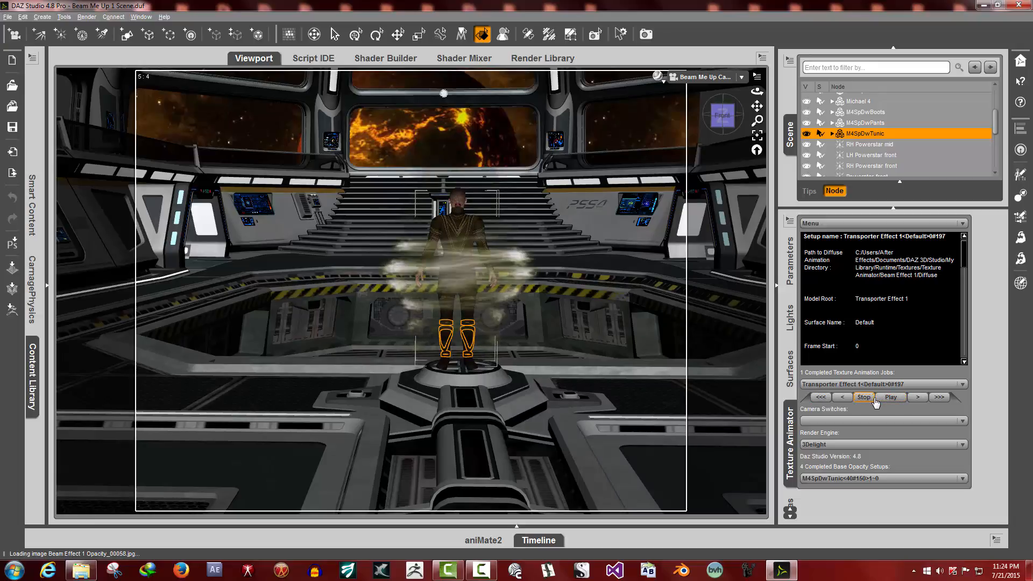
left_click(825, 400)
- Go through the Michael 4, M4SpDwBoots, M4SpDwPants and M4SpDwTunic nodes in the scene hierarchy
left_click(857, 101)
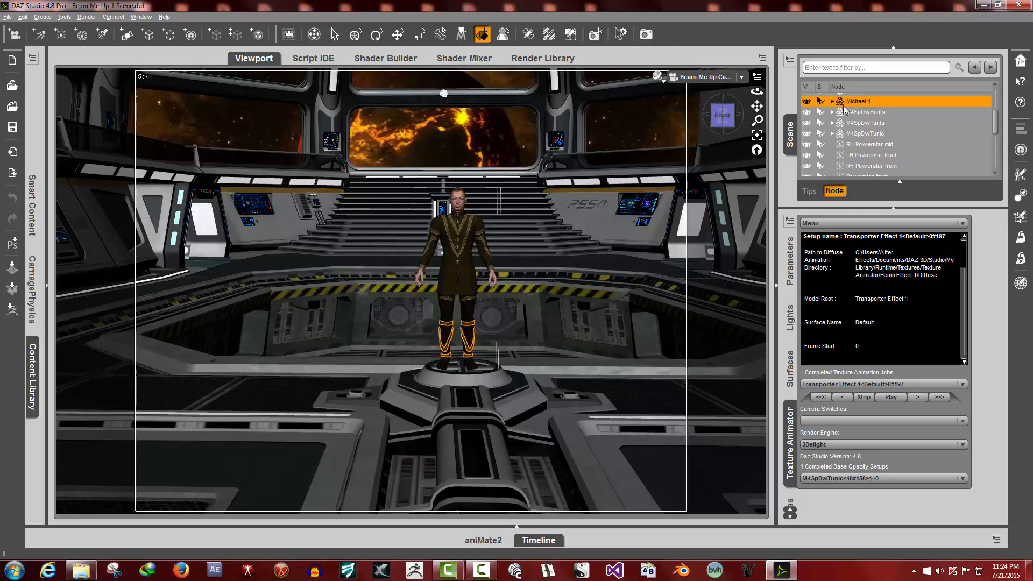
left_click(850, 112)
left_click(856, 123)
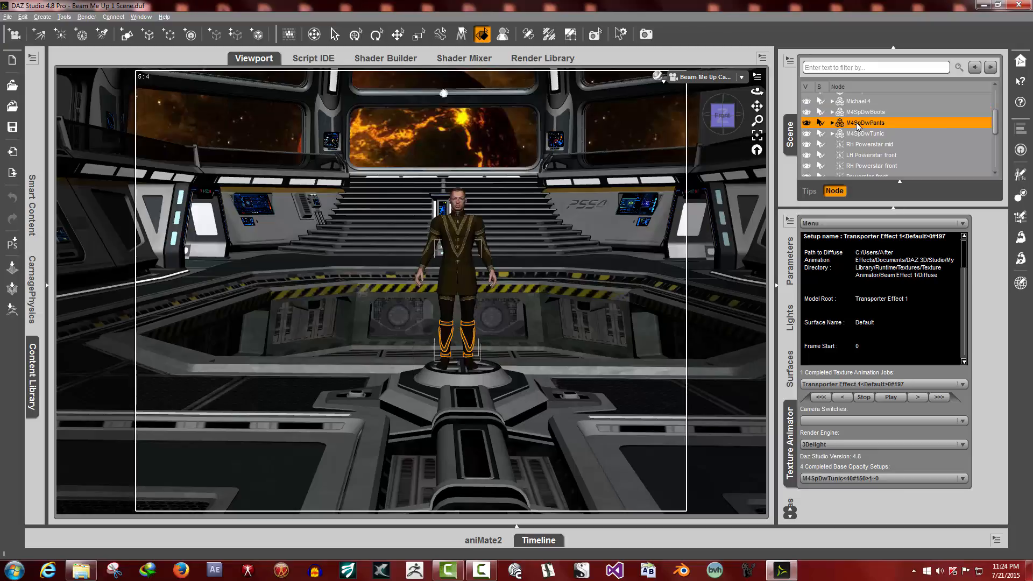
left_click(856, 134)
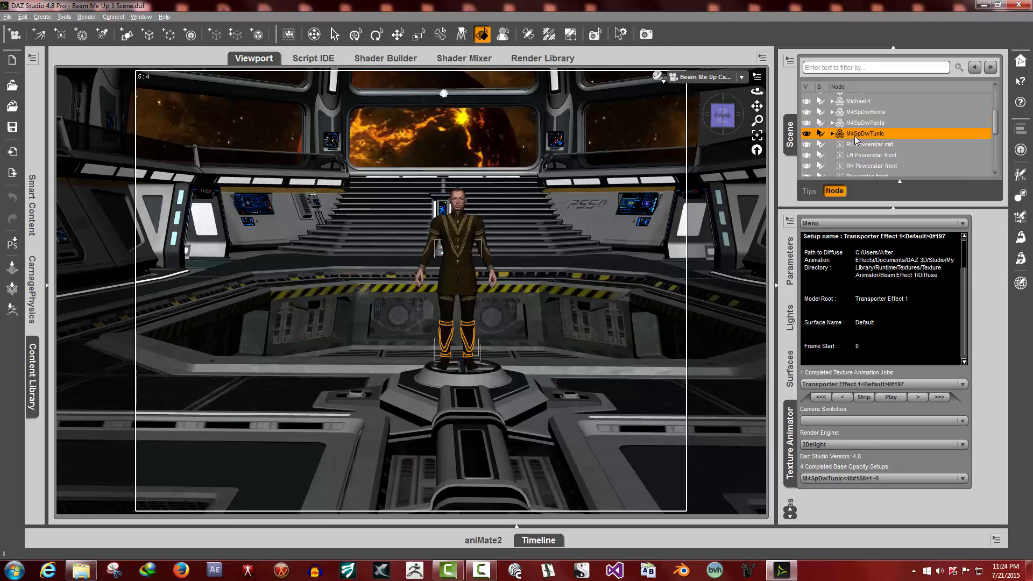
left_click(858, 104)
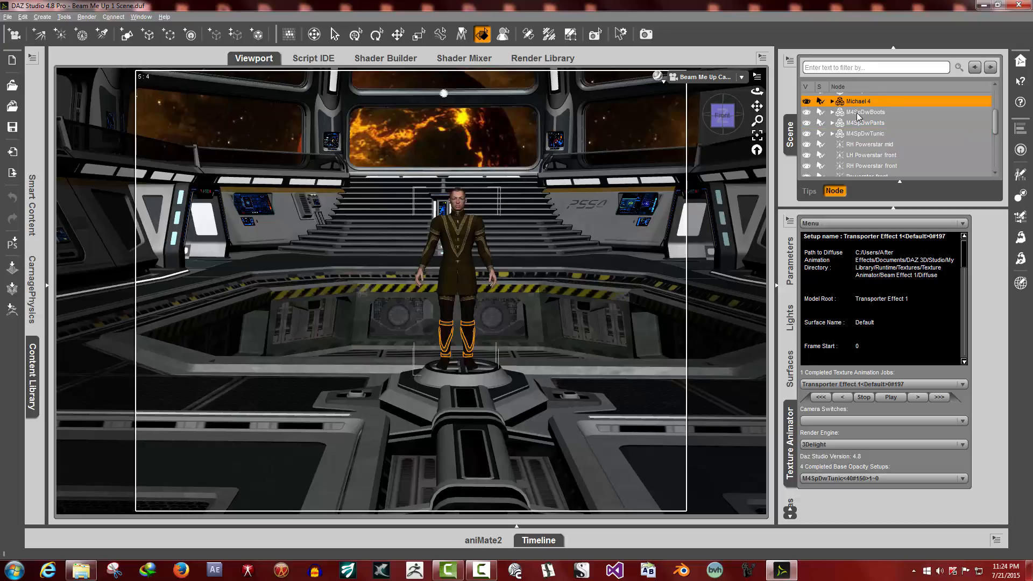
left_click(858, 113)
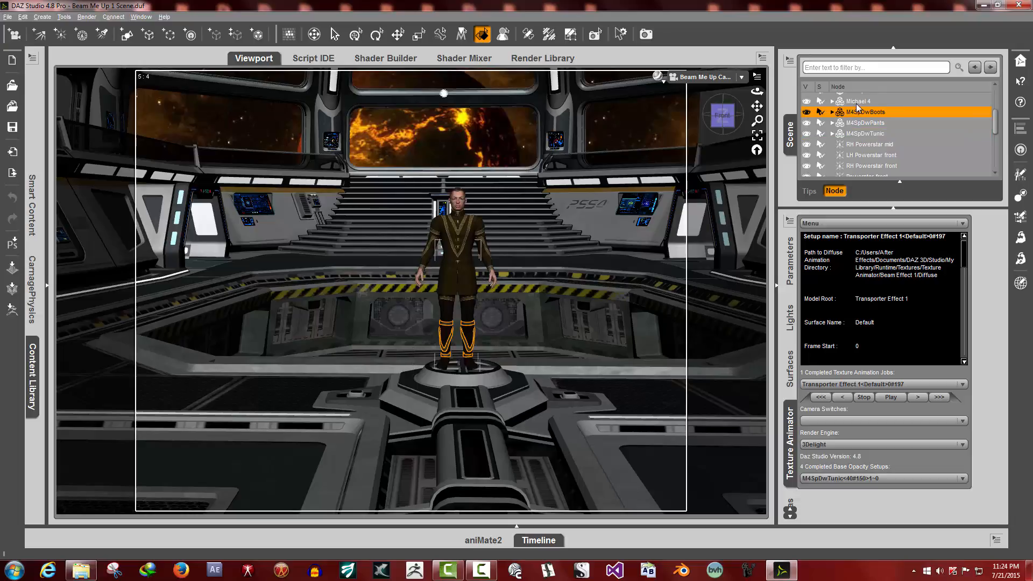
left_click(859, 123)
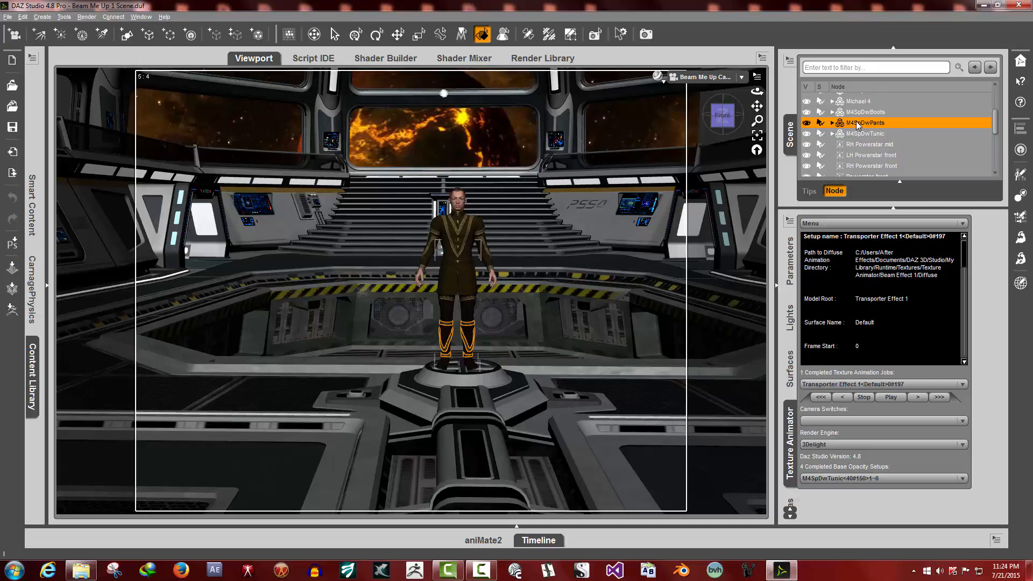
left_click(832, 101)
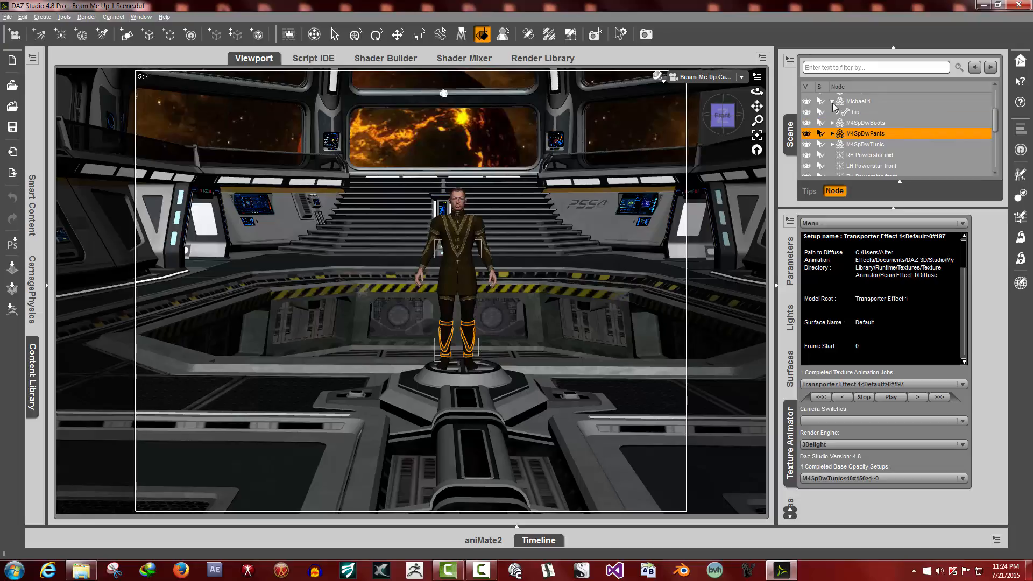
left_click(833, 102)
- Check the Opacity Strength of Michael 4's 1_Eyebrow and eye socket surfaces
left_click(855, 105)
left_click(789, 369)
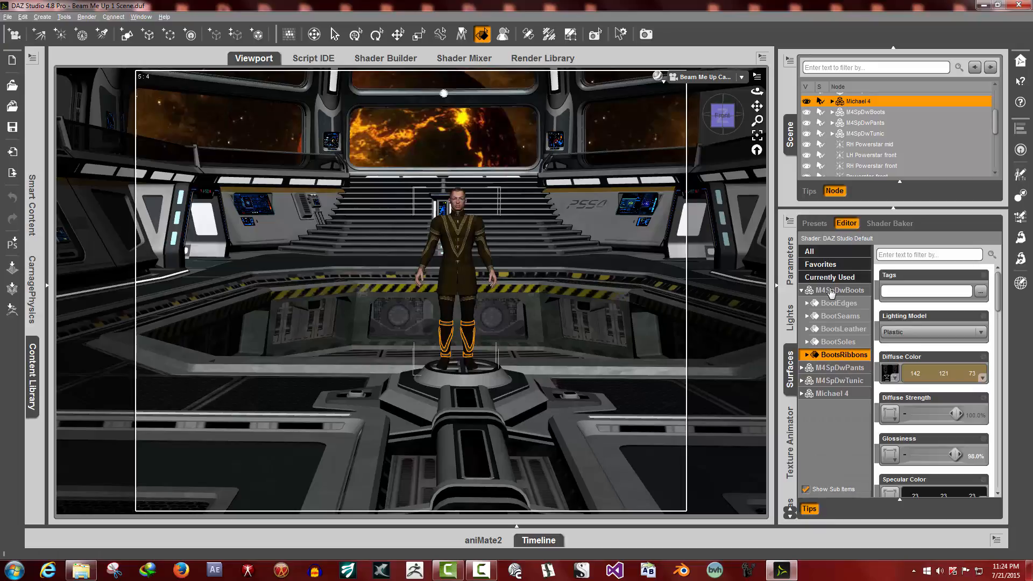
left_click(802, 291)
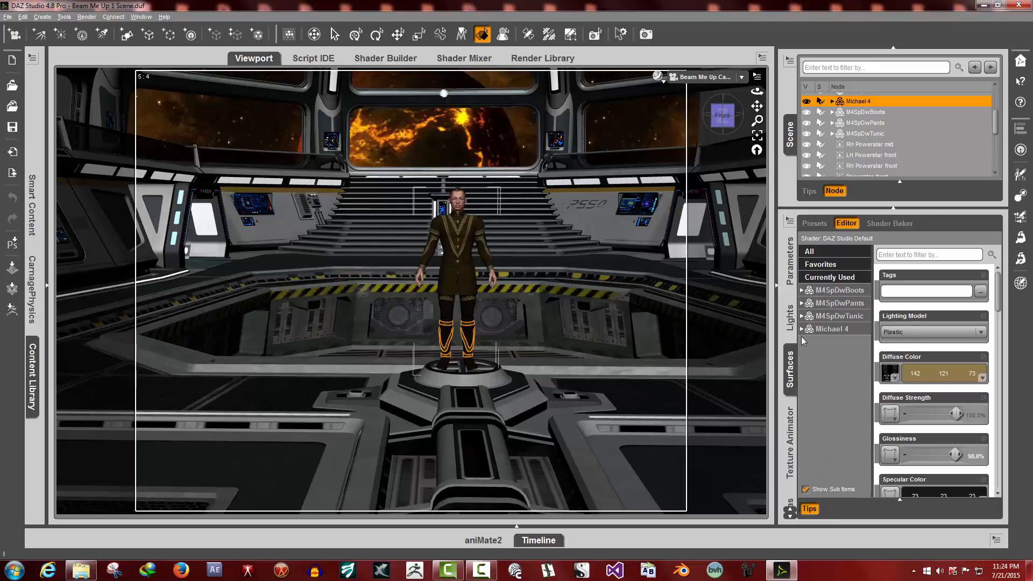
left_click(801, 329)
left_click(816, 342)
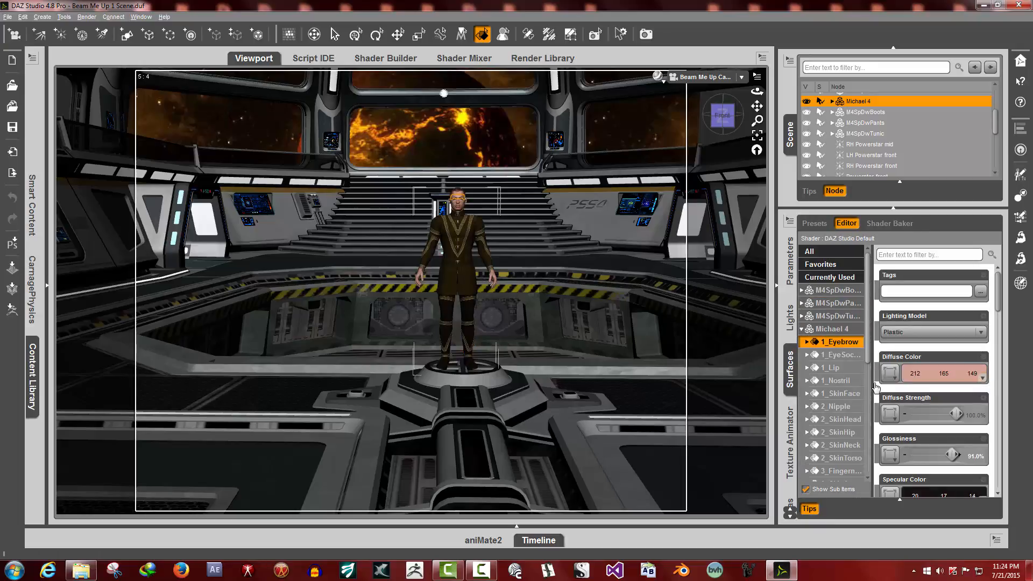
scroll(920, 422, "down", 4)
scroll(920, 423, "down", 1)
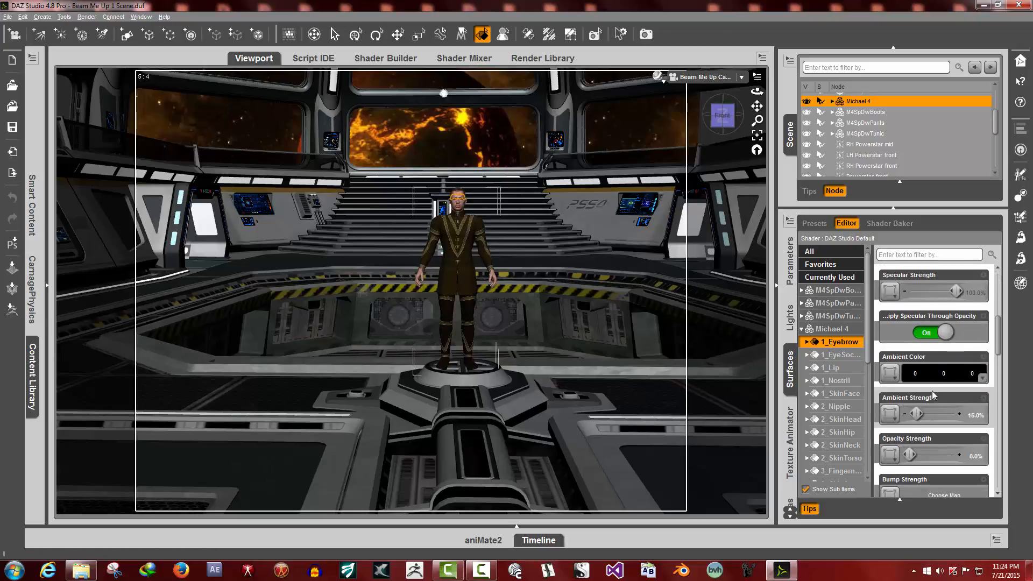
scroll(952, 405, "down", 1)
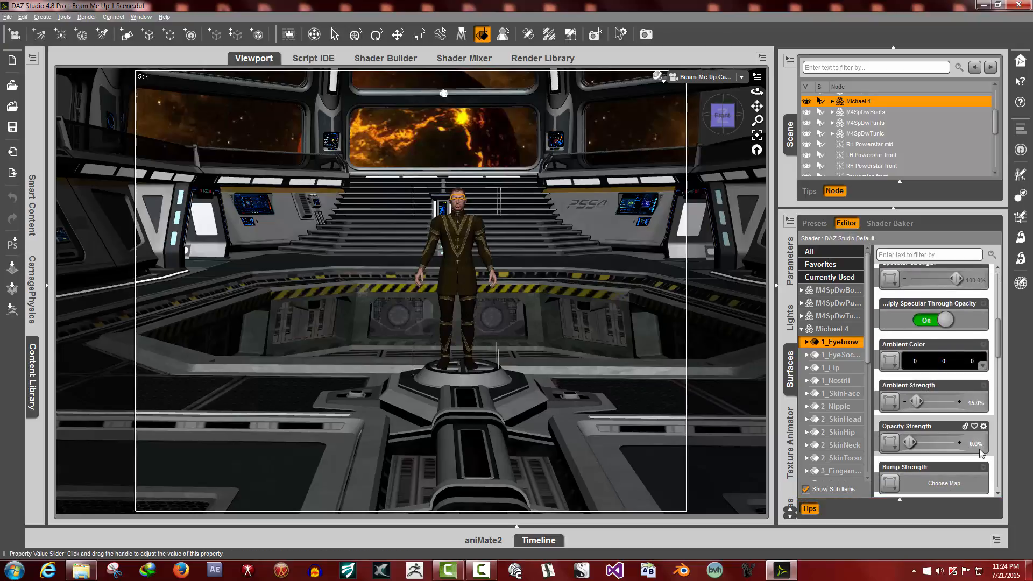
left_click(840, 355)
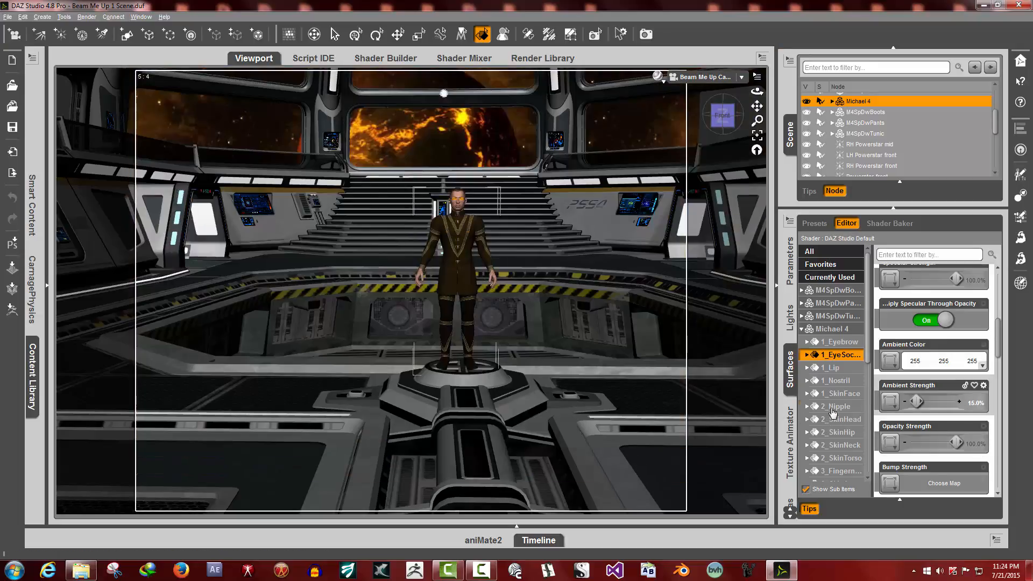
- Check the Opacity Strength of Michael 4's 2_Nipple, 2_SkinHead, 2_SkinNeck and 2_SkinTorso surfaces
left_click(834, 407)
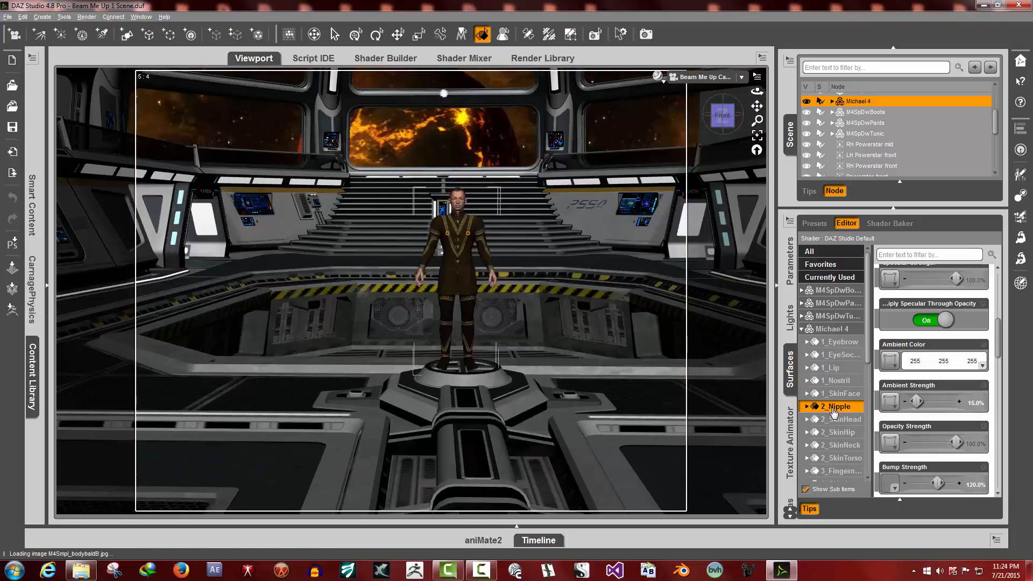
left_click(840, 422)
left_click(842, 446)
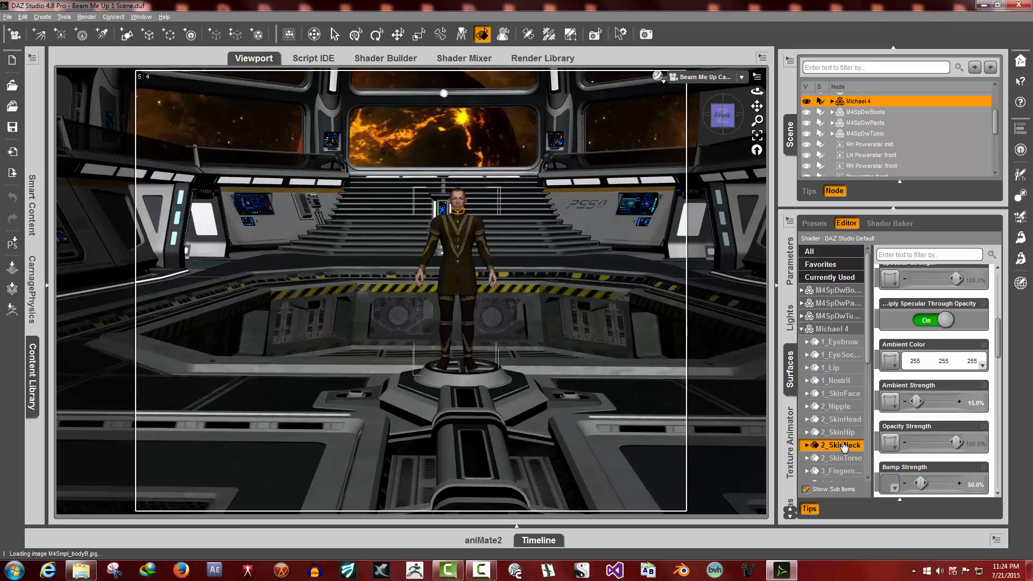
left_click(843, 458)
- Check the Opacity Strength of Michael 4's 7_Tear, eye surface and 6_Eyelash surfaces
scroll(843, 459, "down", 6)
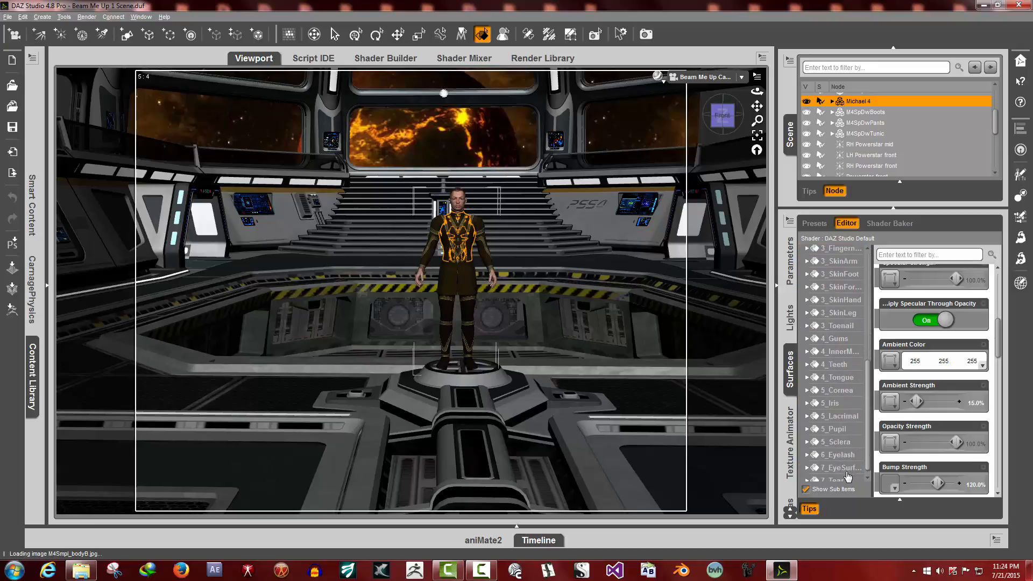
left_click(845, 469)
scroll(846, 477, "down", 1)
left_click(844, 476)
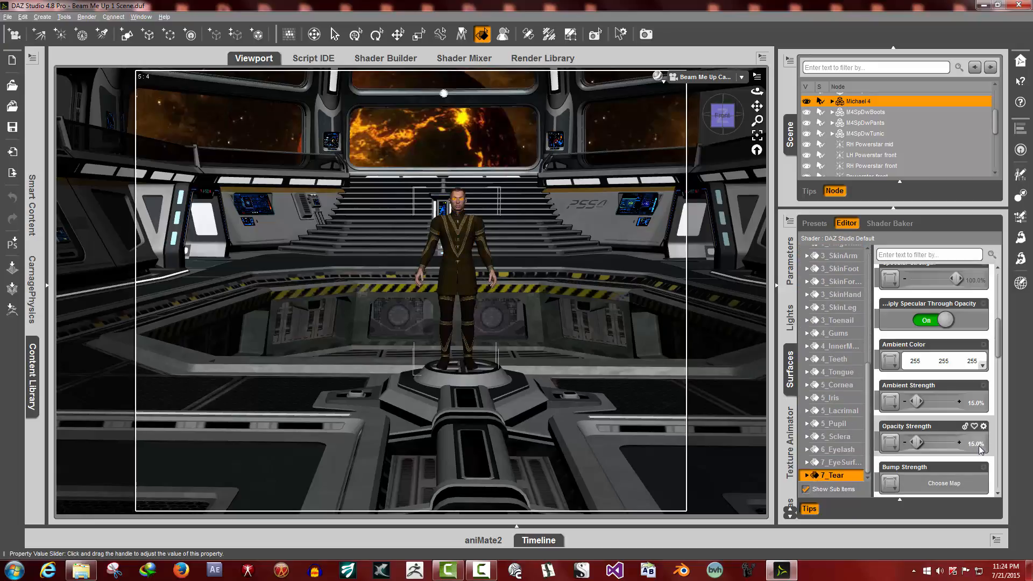
mouse_move(977, 449)
left_click(840, 463)
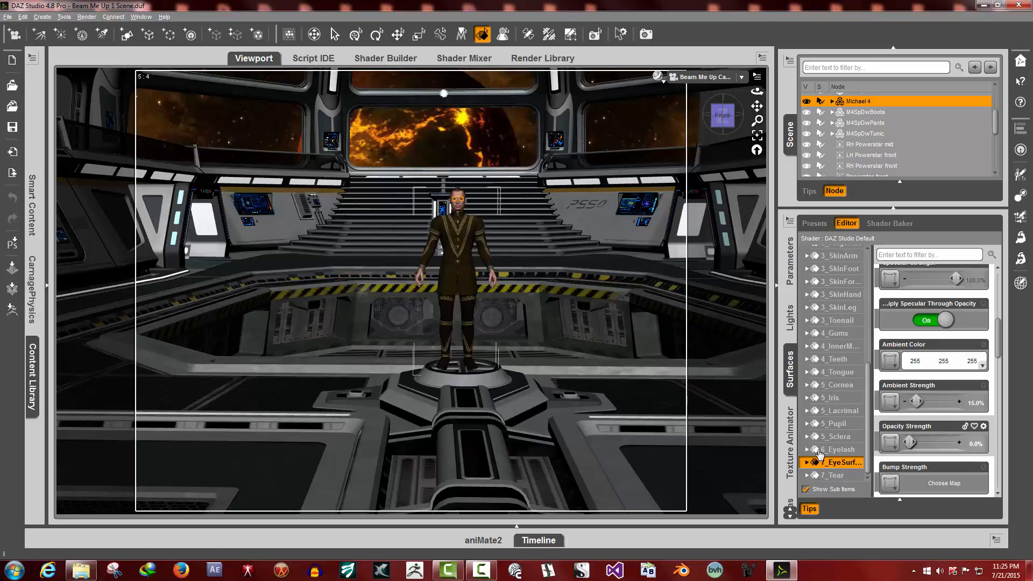
left_click(842, 450)
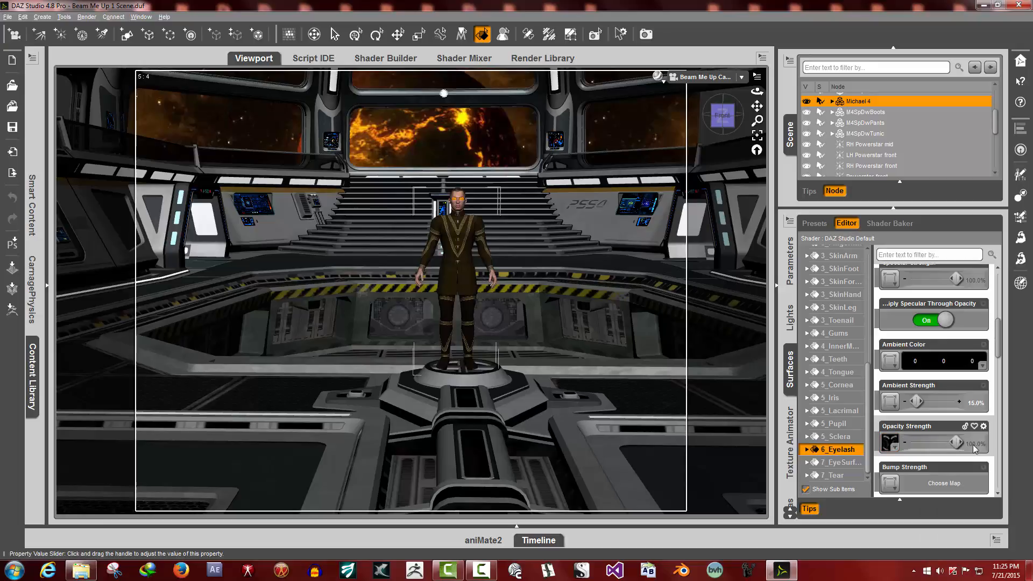
- Check the Opacity Strength of Michael 4's 5_Sclera, 5_Pupil, 5_Lacrimal, 5_Iris and 5_Cornea surfaces
left_click(861, 438)
left_click(844, 424)
left_click(843, 414)
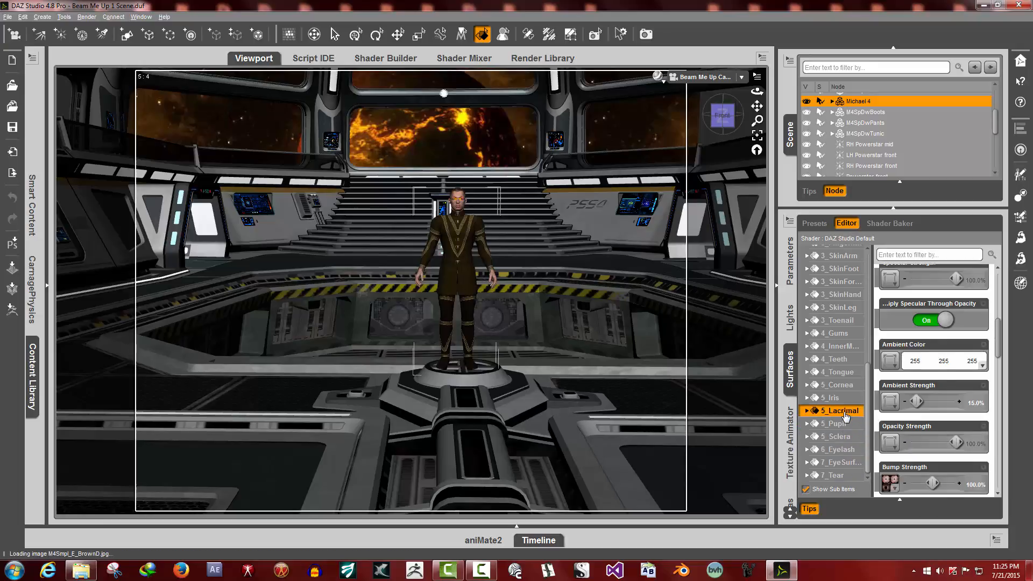
left_click(843, 403)
left_click(844, 384)
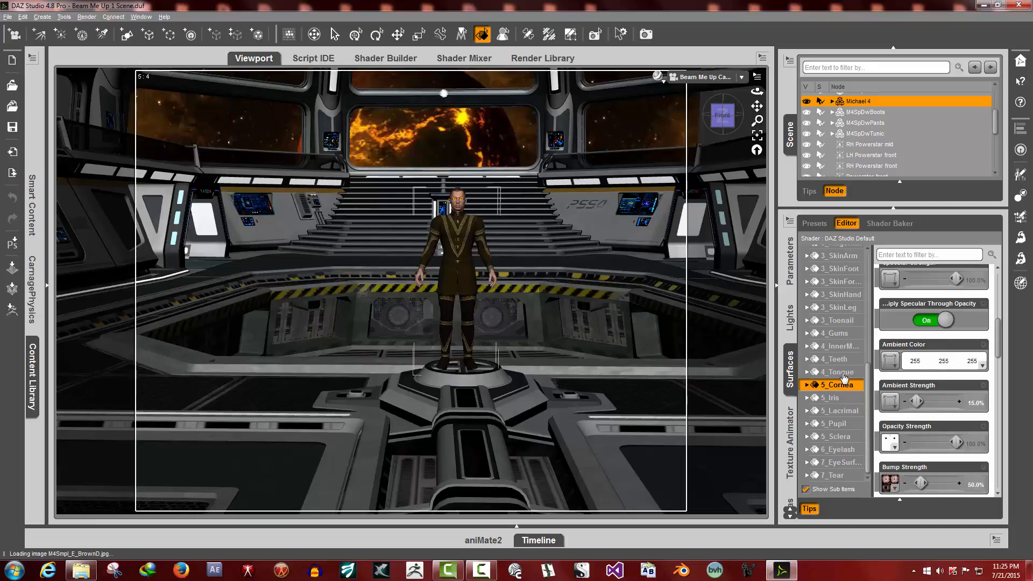
- Check the Opacity Strength of Michael 4's 4_Tongue, 4_Teeth, inner mouth and 4_Gums surfaces
left_click(844, 371)
left_click(844, 359)
left_click(844, 346)
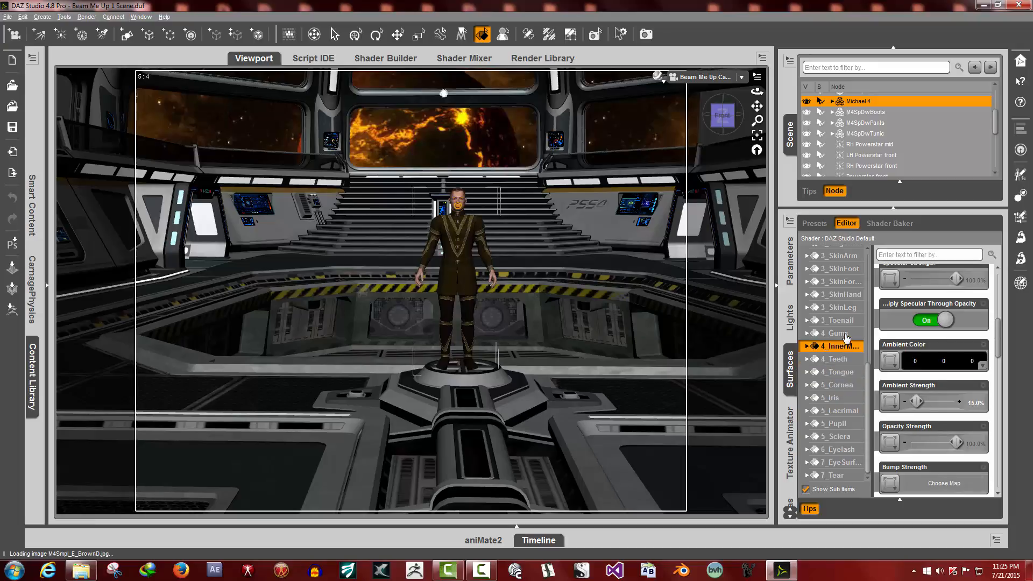
left_click(845, 333)
- Check the Opacity Strength of Michael 4's toenail, leg, hand, forearm, foot and arm surfaces, and collapse his surface list
left_click(844, 320)
left_click(844, 307)
left_click(844, 294)
left_click(843, 282)
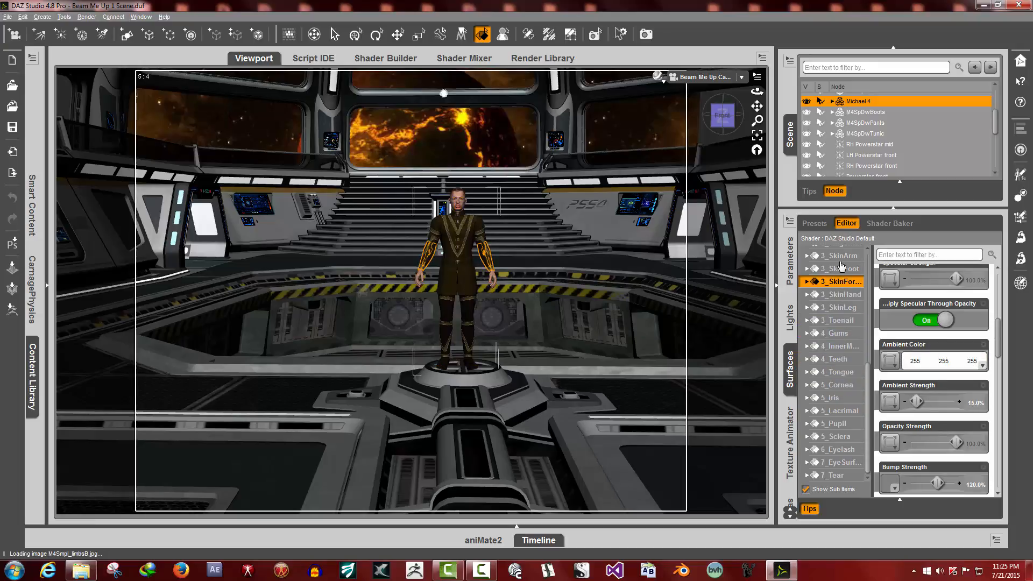
left_click(842, 269)
left_click(840, 257)
left_click(841, 268)
scroll(843, 339, "up", 3)
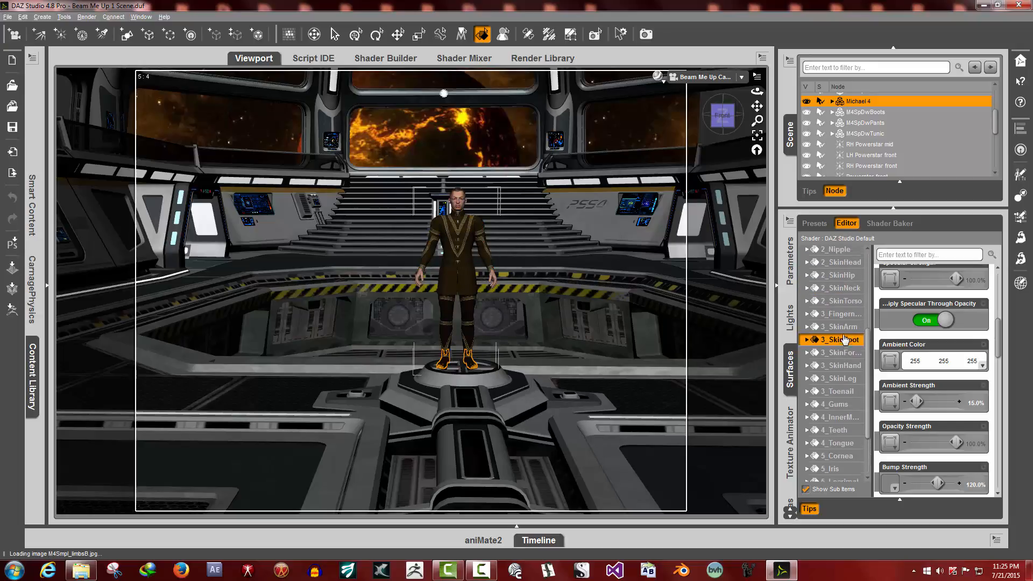
scroll(843, 338, "up", 5)
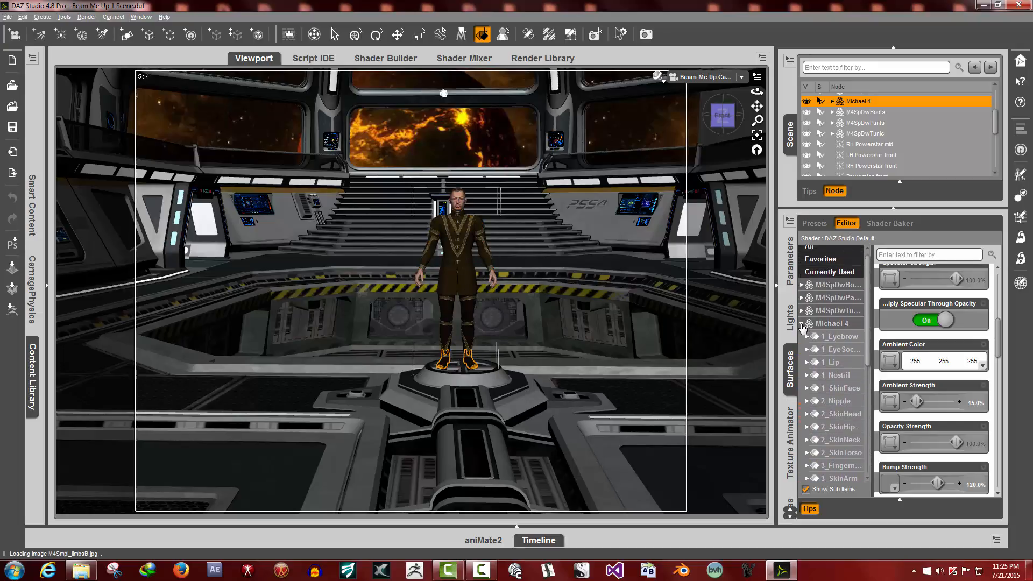
left_click(802, 328)
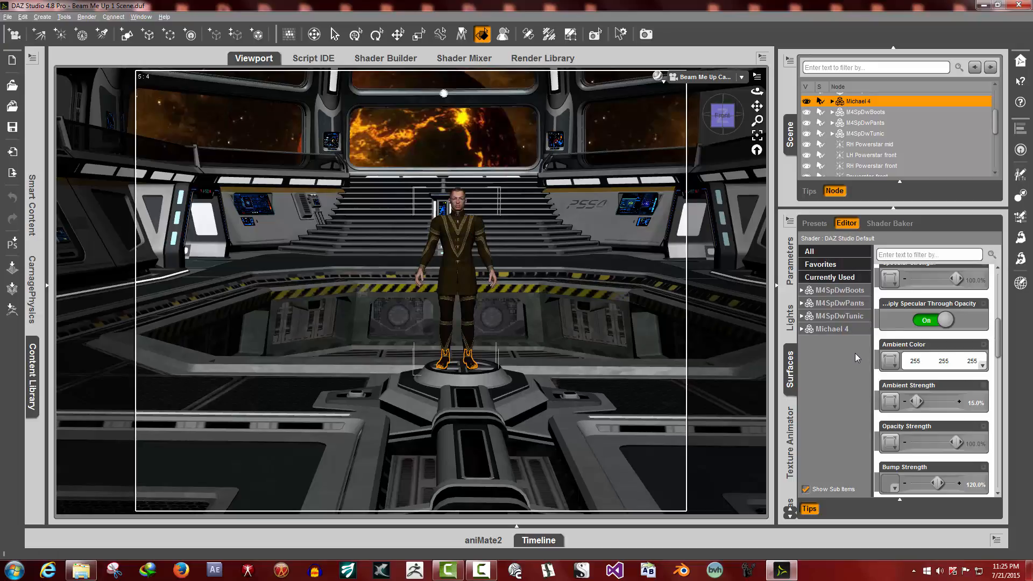
- Compare the completed base opacity setups in Texture Animator with the Michael 4 and clothing nodes in the scene
left_click(790, 449)
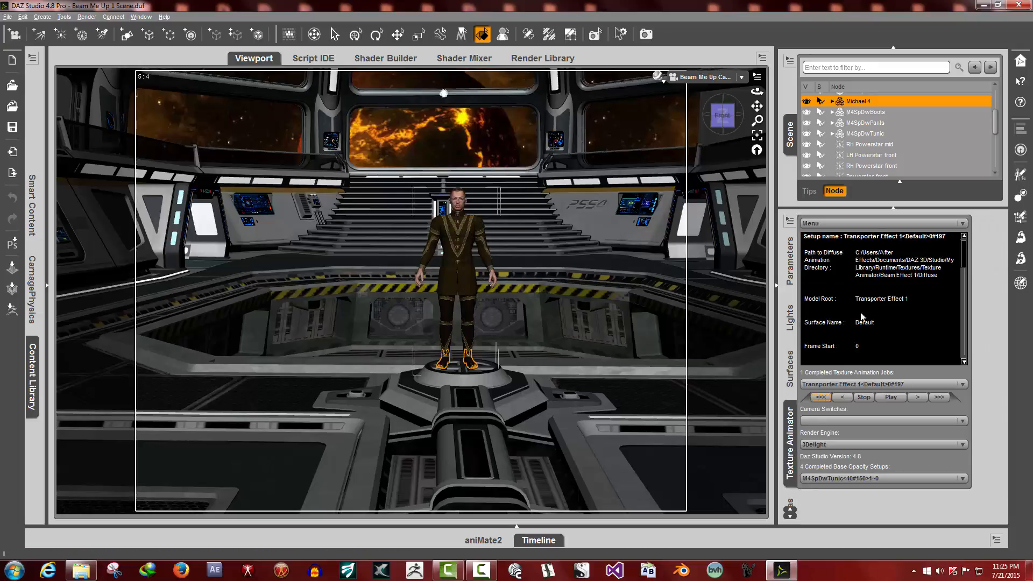
left_click(861, 113)
left_click(860, 103)
left_click(866, 484)
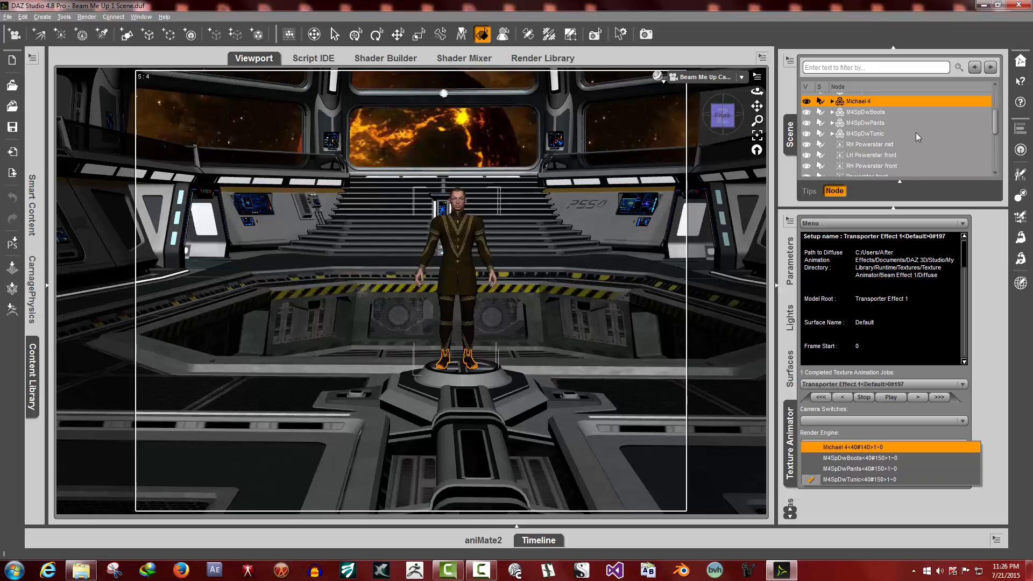
left_click(891, 308)
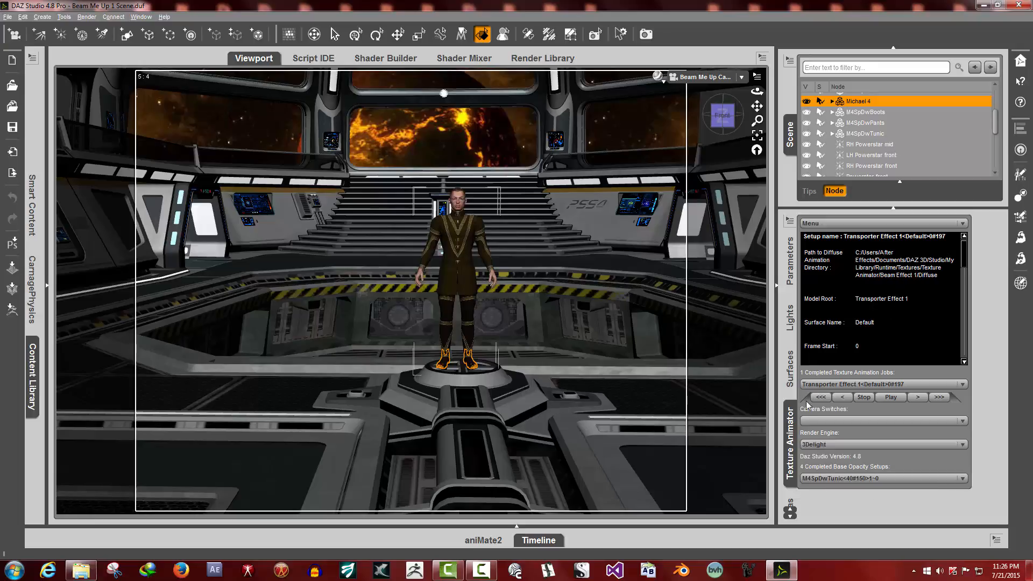
- Look through Michael 4's complete surface list down to 7_Tear and collapse it again
double_click(858, 104)
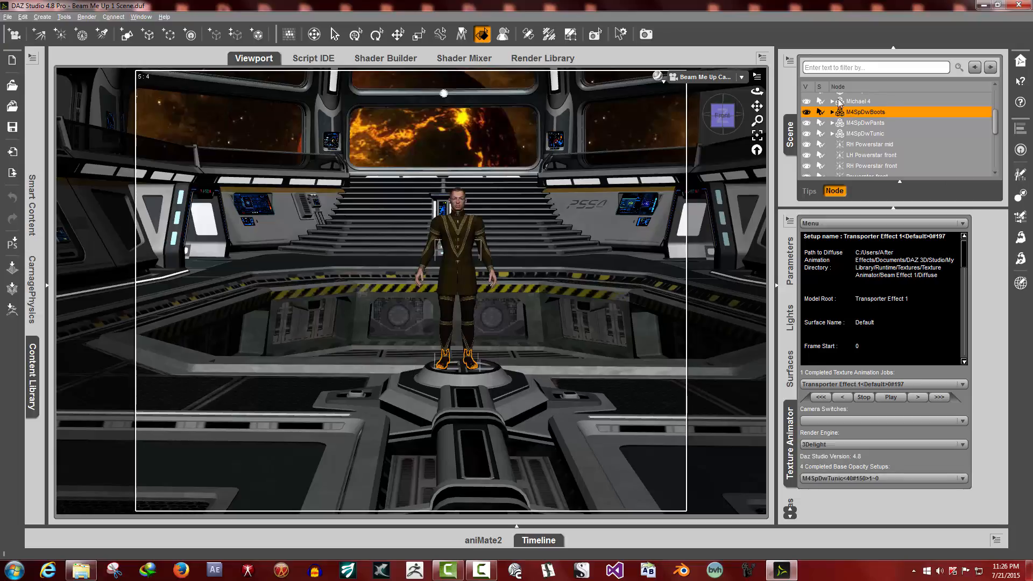
key("Escape")
left_click(790, 370)
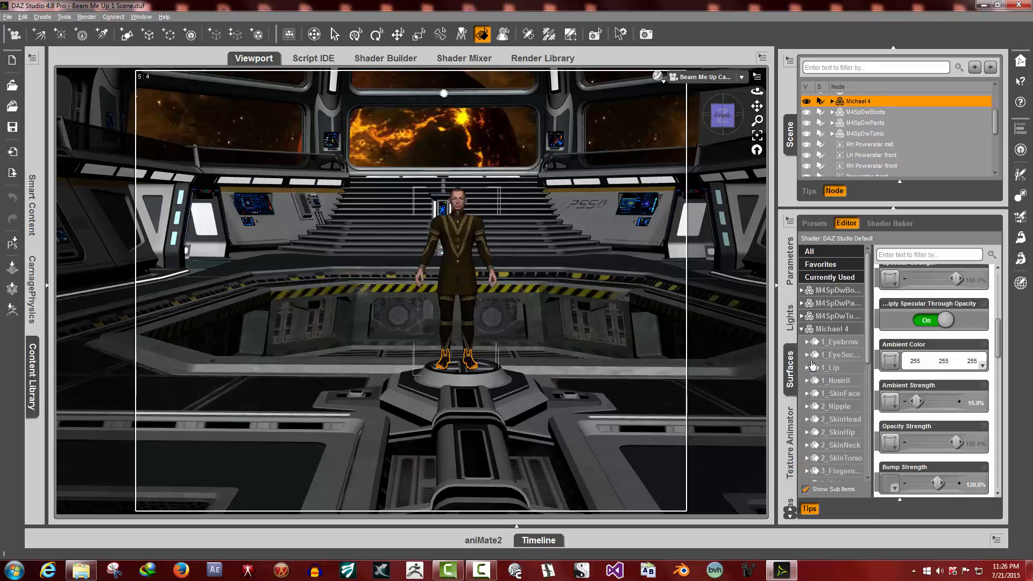
left_click_drag(870, 319, 870, 448)
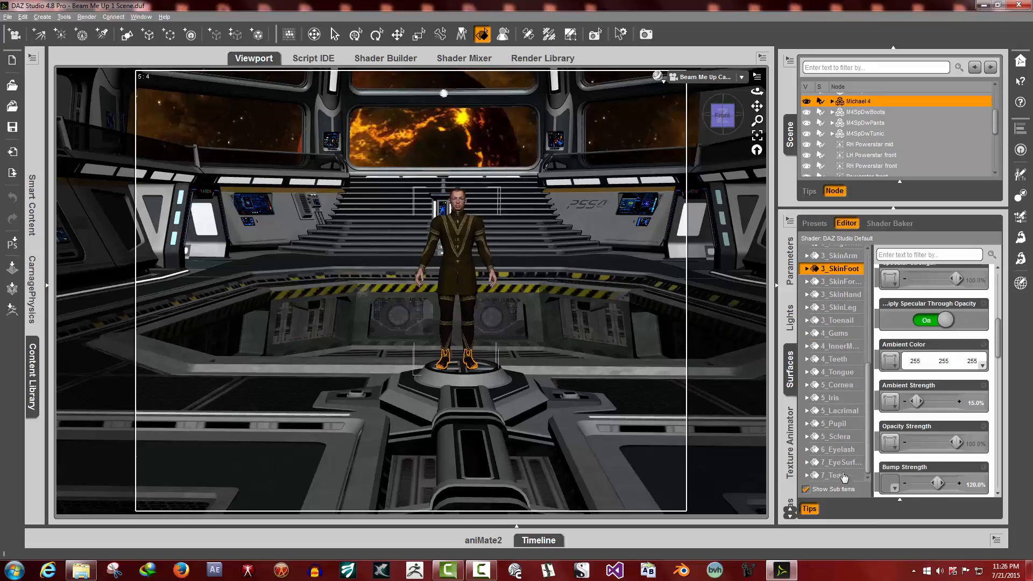
left_click_drag(871, 411, 859, 283)
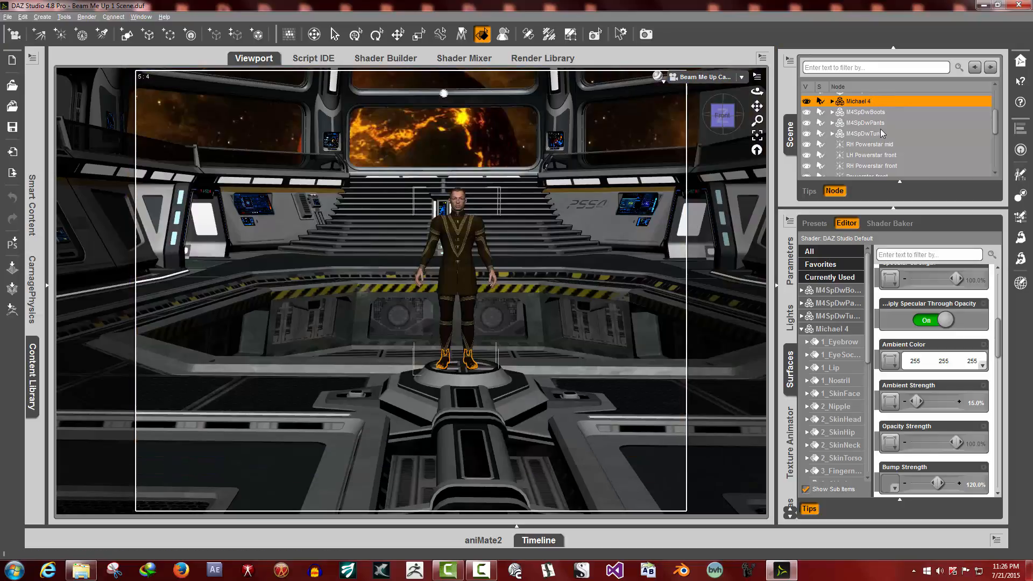
left_click(800, 329)
- Compare the combined Opacity Strength of the Michael 4, M4SpDwTunic, M4SpDwPants and M4SpDwBoots surface groups
left_click(830, 330)
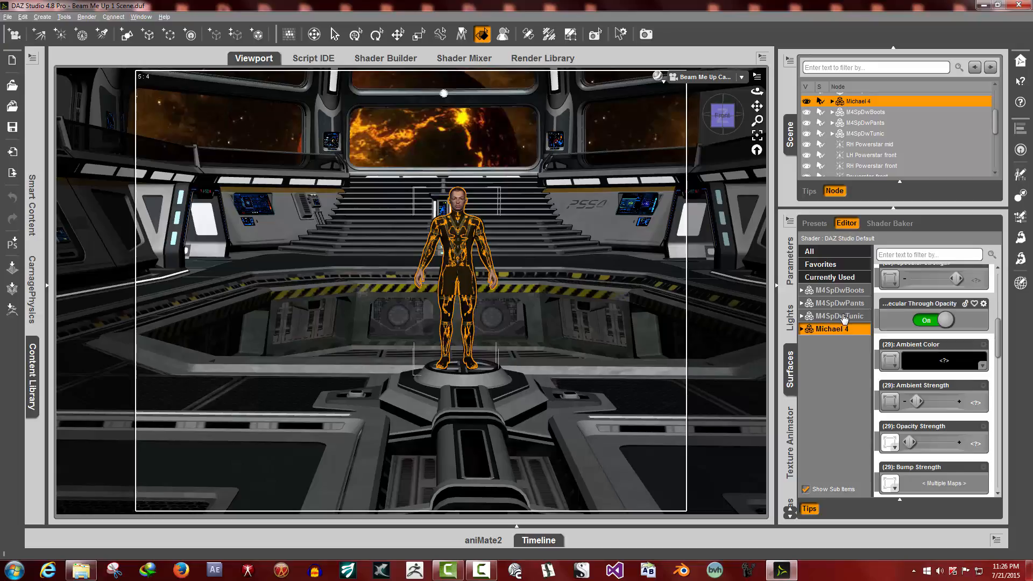
key("Up")
key("Up")
key("Up")
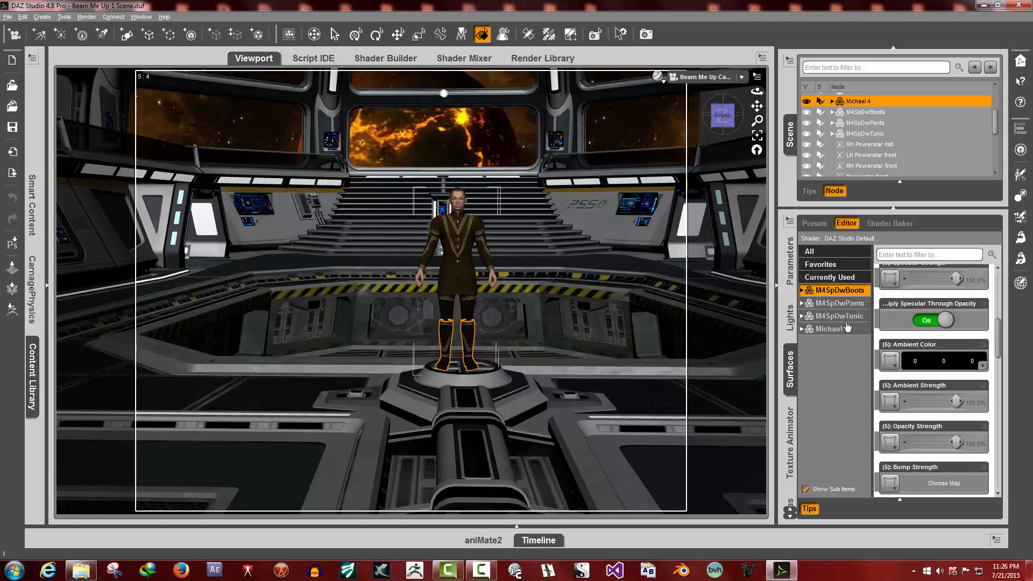
left_click(847, 329)
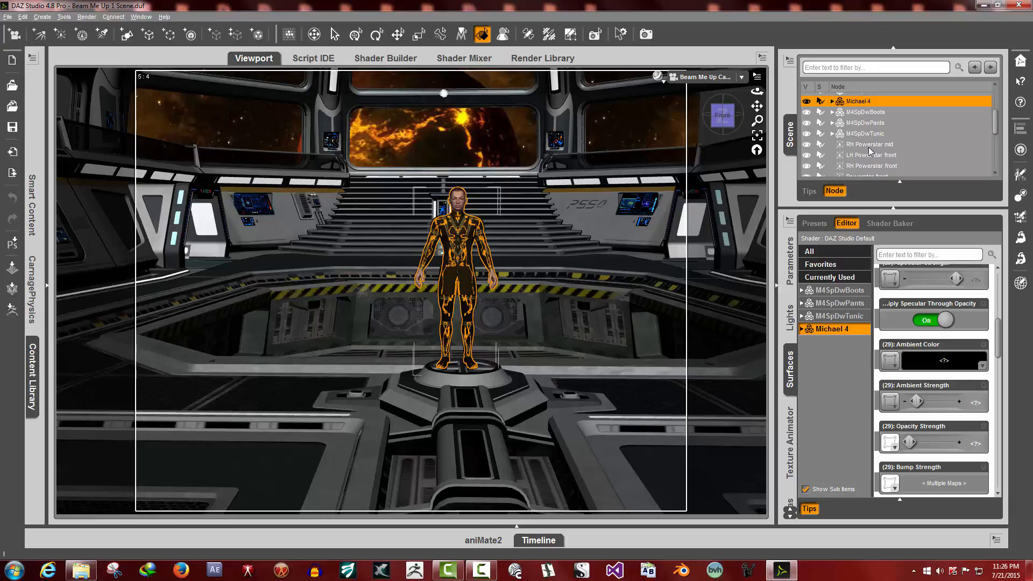
- Return to Texture Animator and replace the surface selection tool with the Translate tool
scroll(868, 147, "up", 1)
scroll(867, 146, "down", 1)
left_click(789, 442)
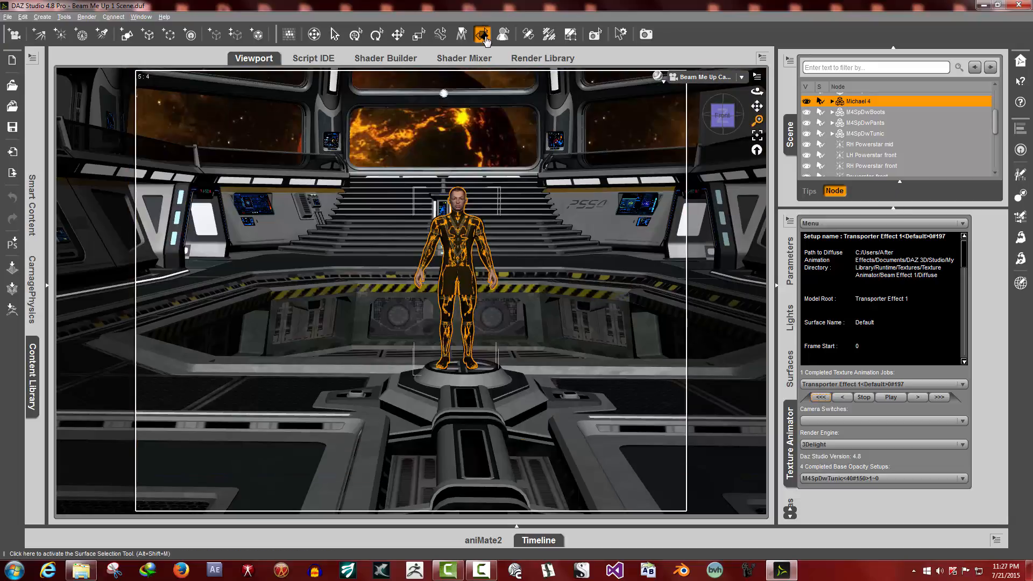
left_click(398, 34)
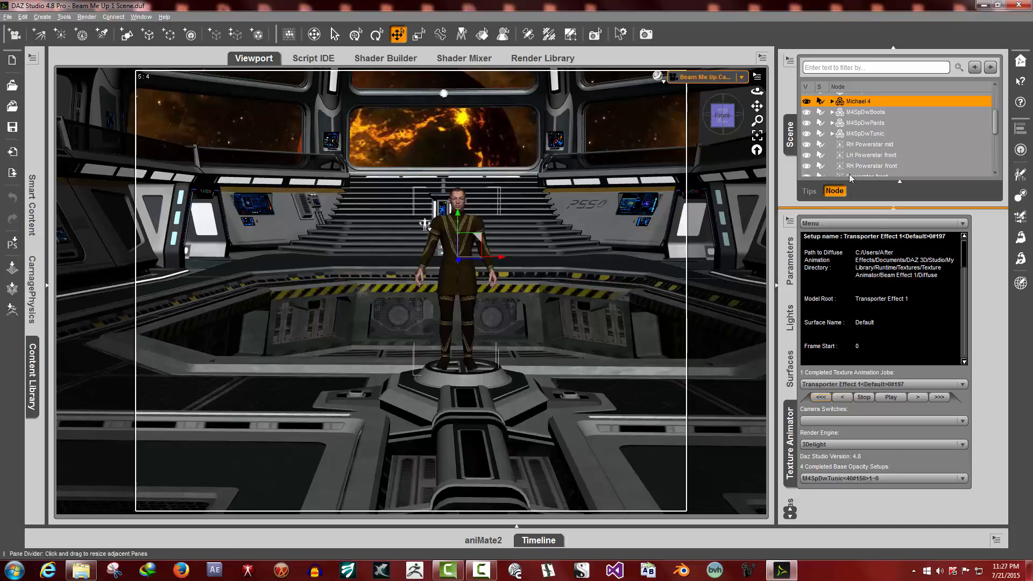
- Review the Texture Animator commands for removing base opacity setups and the setups they can apply to
left_click(847, 225)
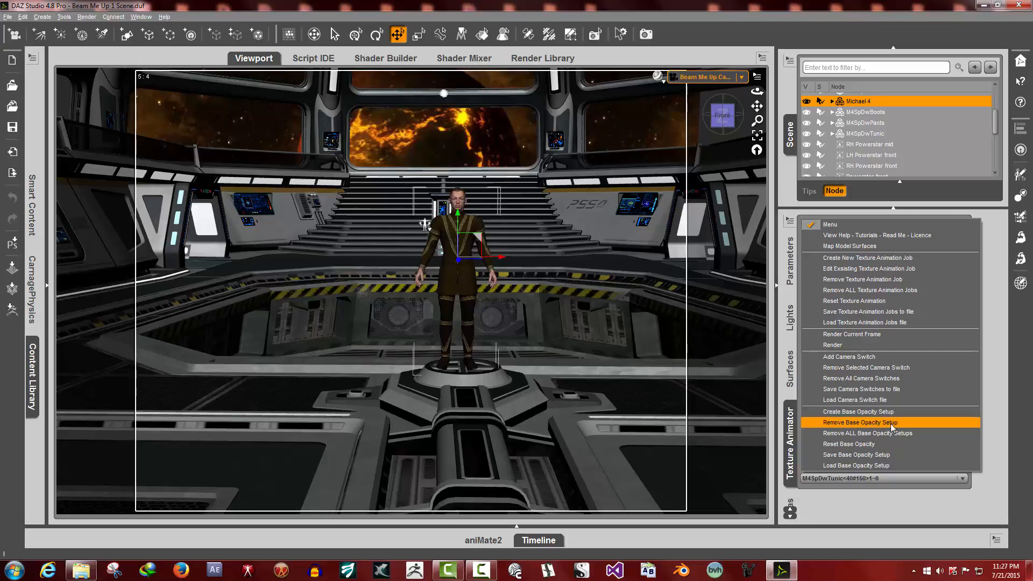
left_click(1007, 373)
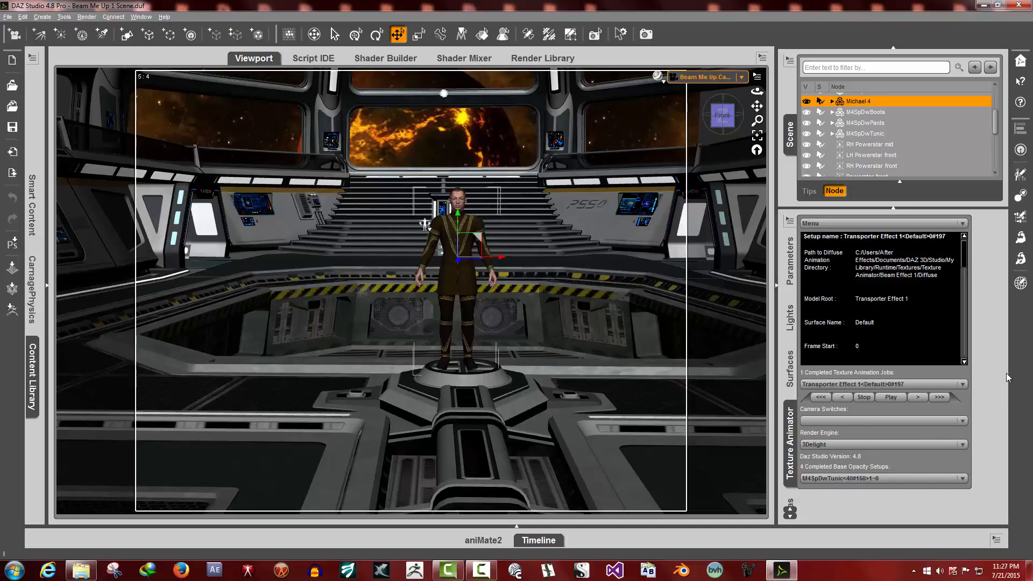
left_click(875, 479)
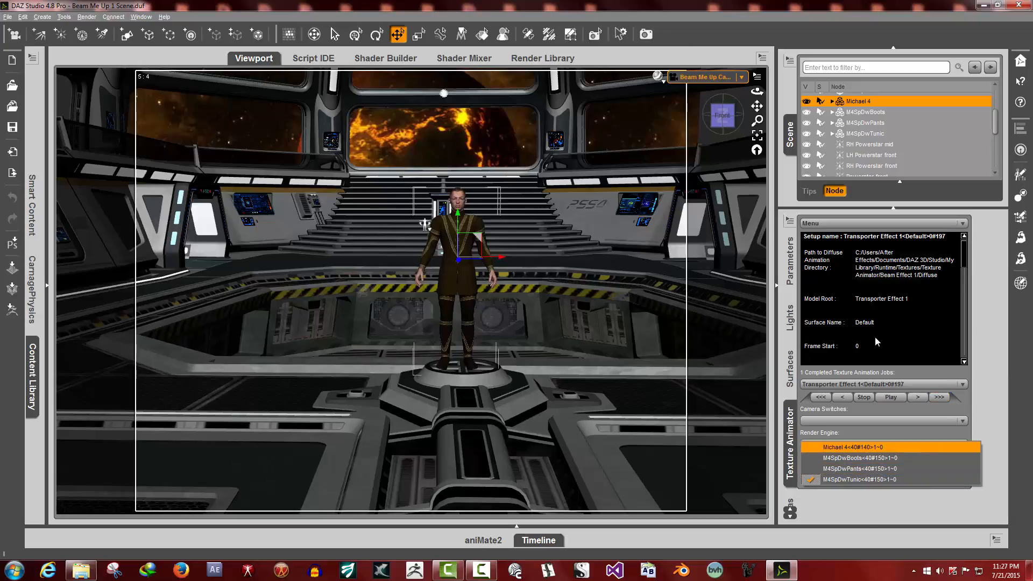
left_click(876, 341)
left_click(847, 223)
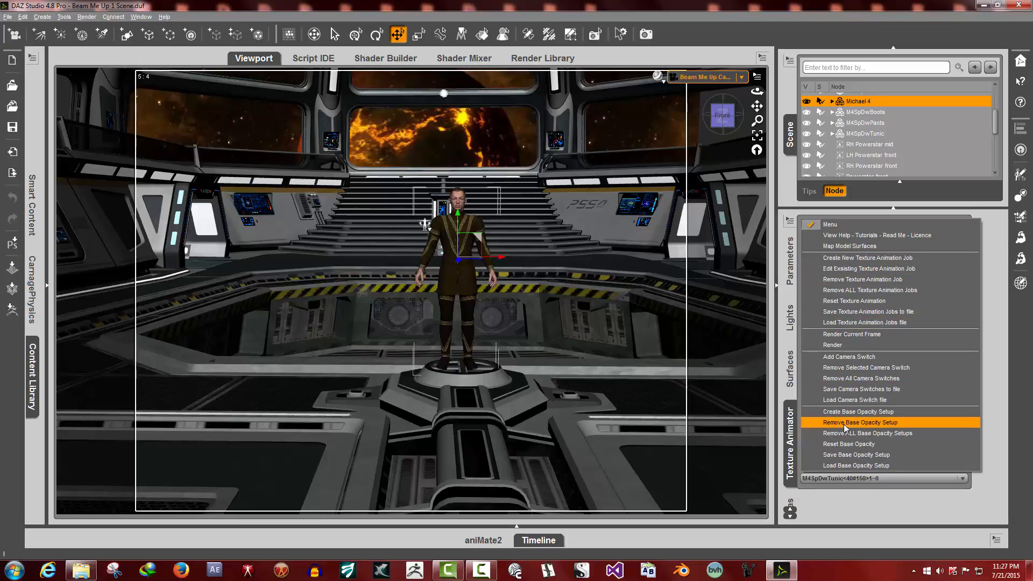
left_click(993, 375)
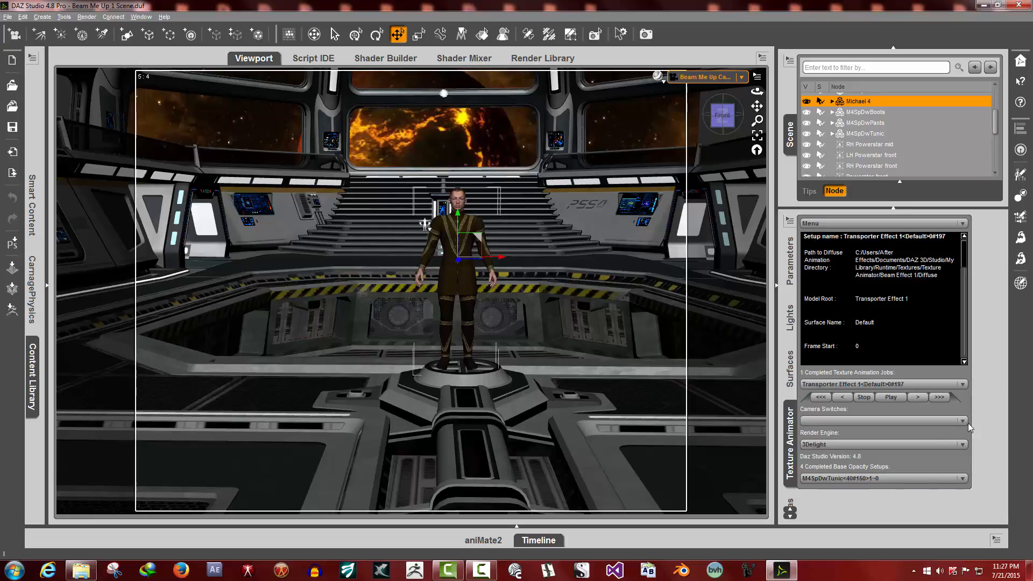
- Select the M4SpDwPants<40#150>1~0 base opacity setup and review the Texture Animator commands for resetting and saving setups
left_click(851, 479)
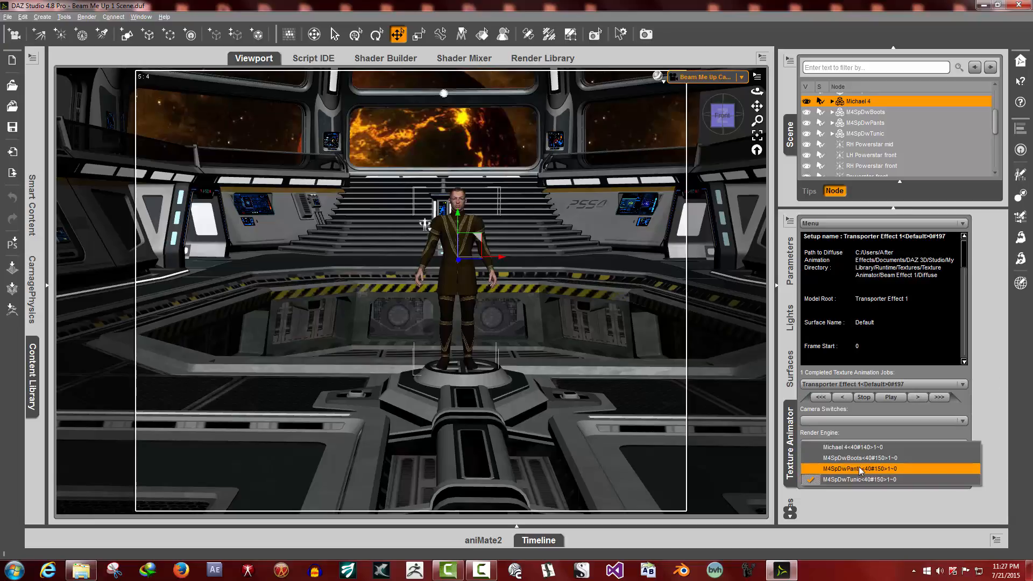
left_click(860, 468)
left_click(852, 223)
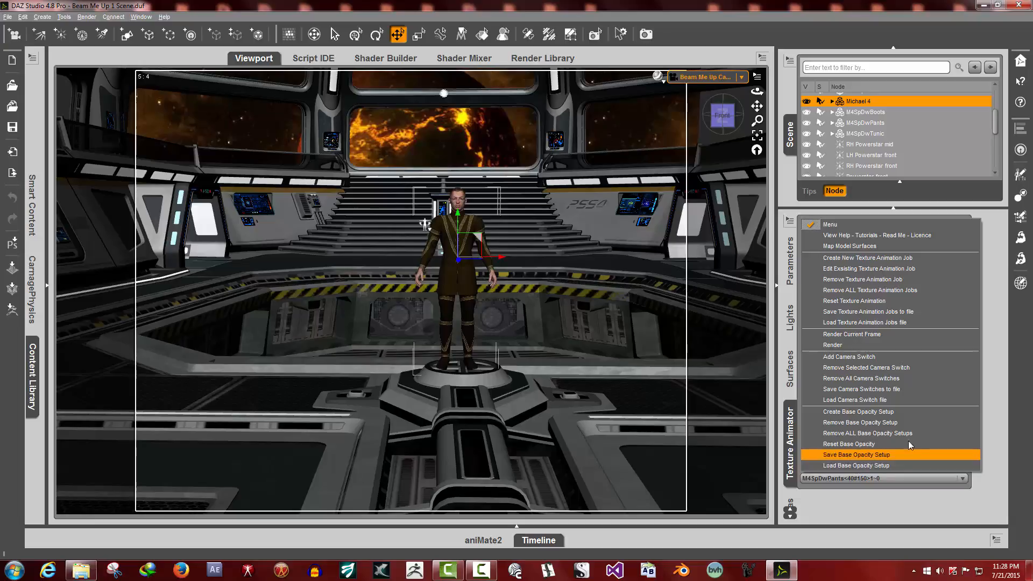
left_click(990, 320)
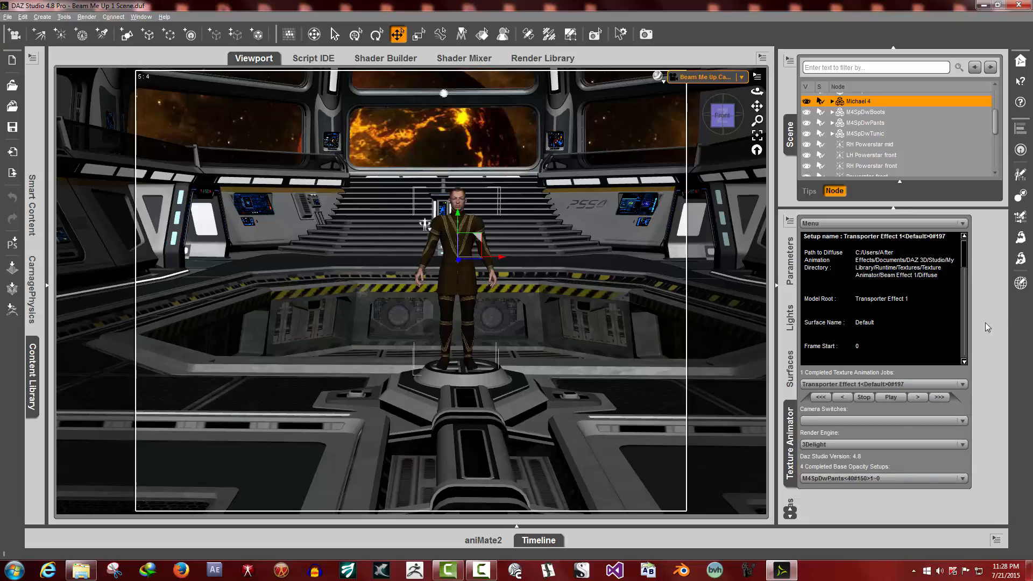
- Save the base opacity setups as the text file Beam Me Up 1 IN OUT BASE OPACITY Setup.txt, replacing the existing file
left_click(834, 222)
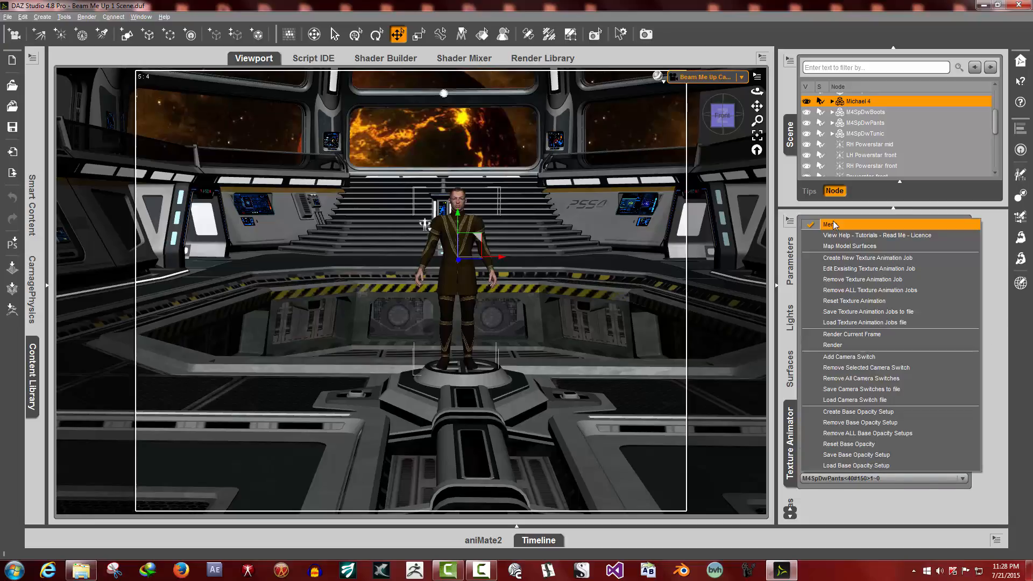
left_click(854, 458)
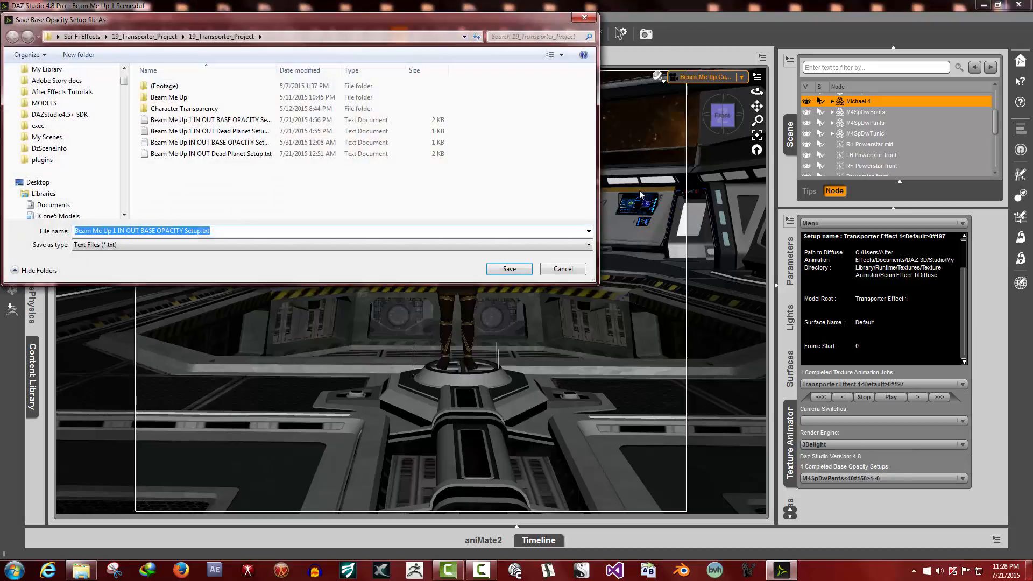
left_click_drag(295, 24, 357, 57)
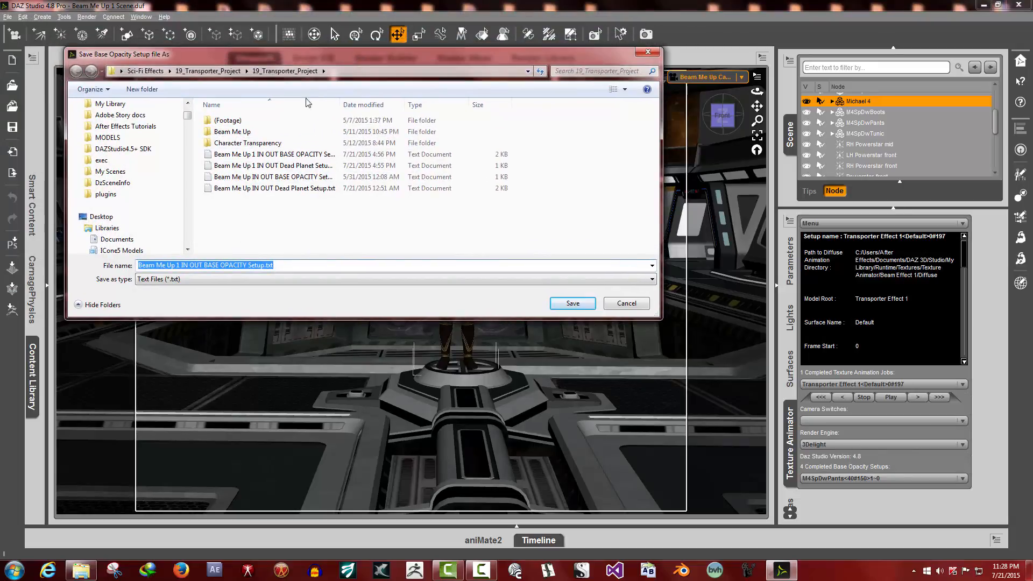
left_click(301, 155)
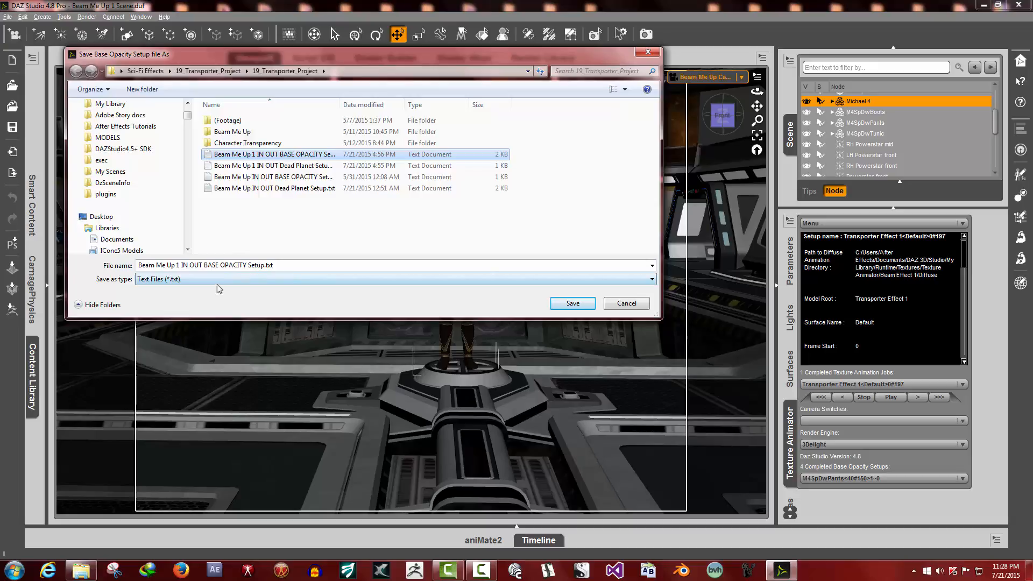
left_click(178, 279)
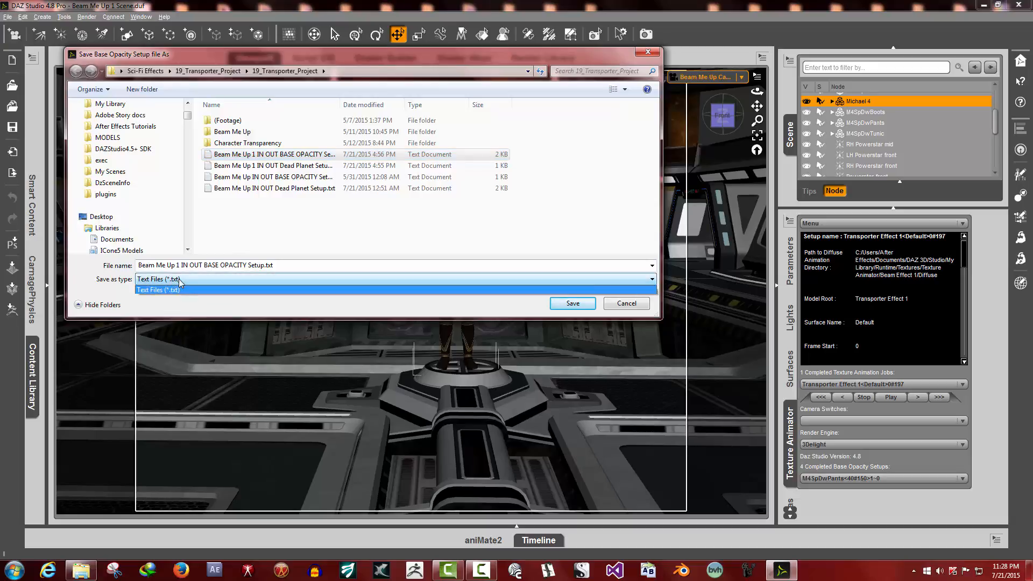
left_click(183, 290)
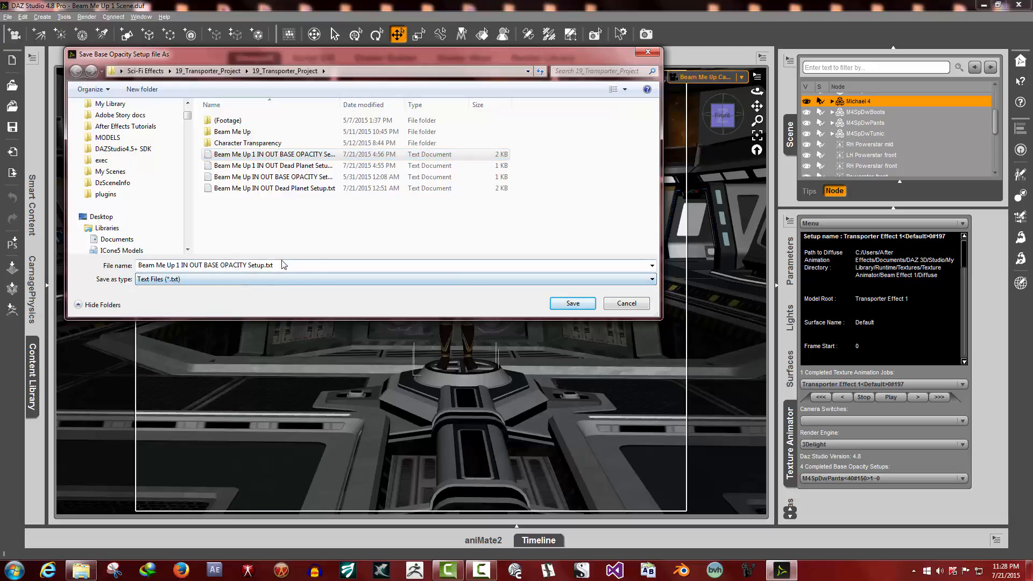
left_click(268, 153)
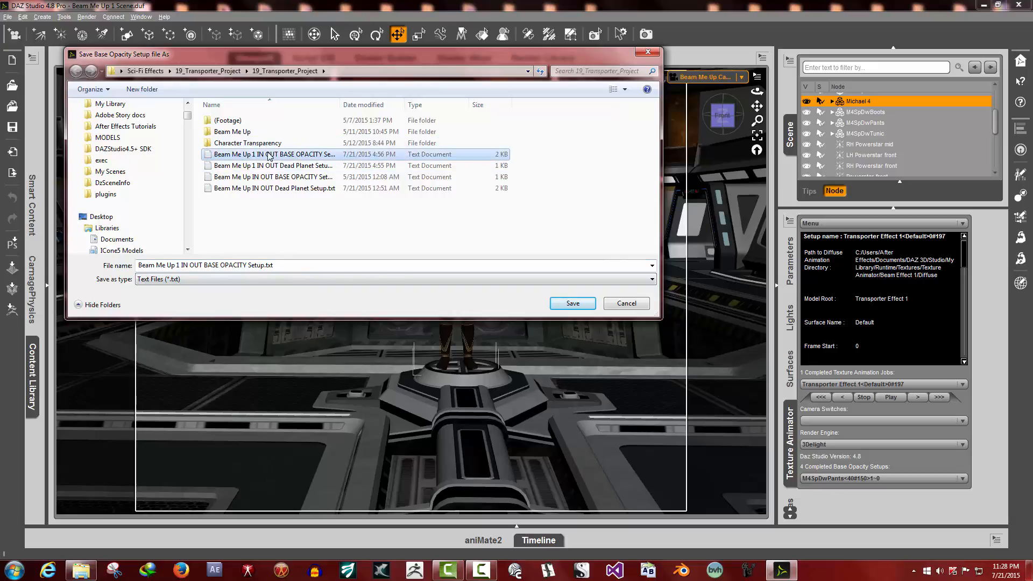
left_click(566, 307)
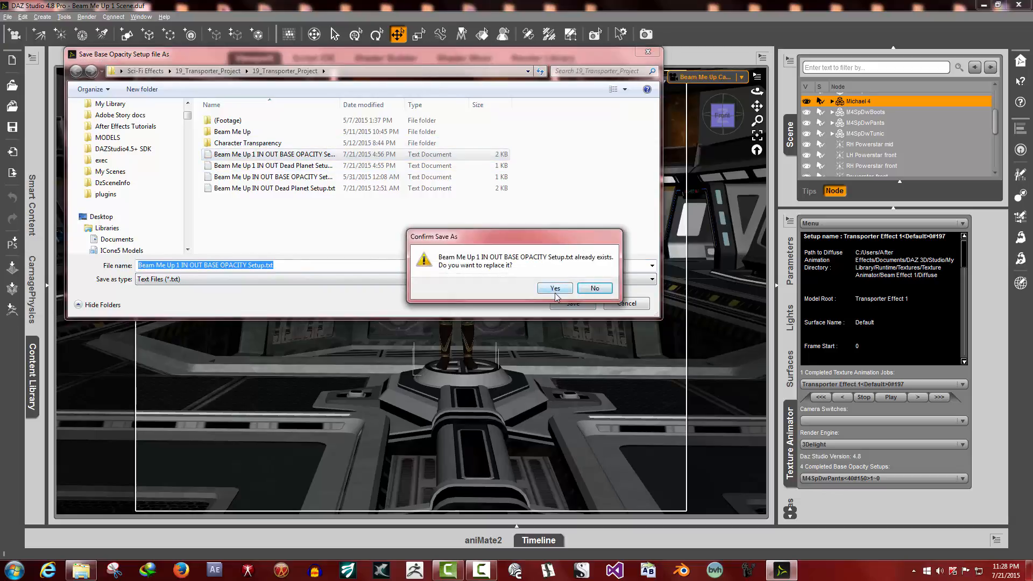
left_click(554, 289)
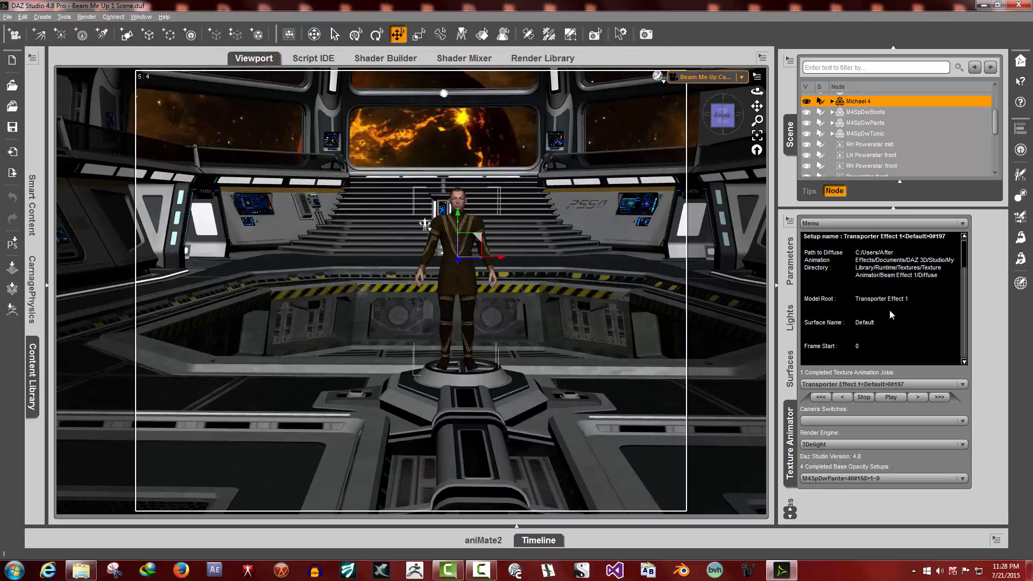
- Remove all base opacity setups from Texture Animator and confirm the removal
left_click(865, 223)
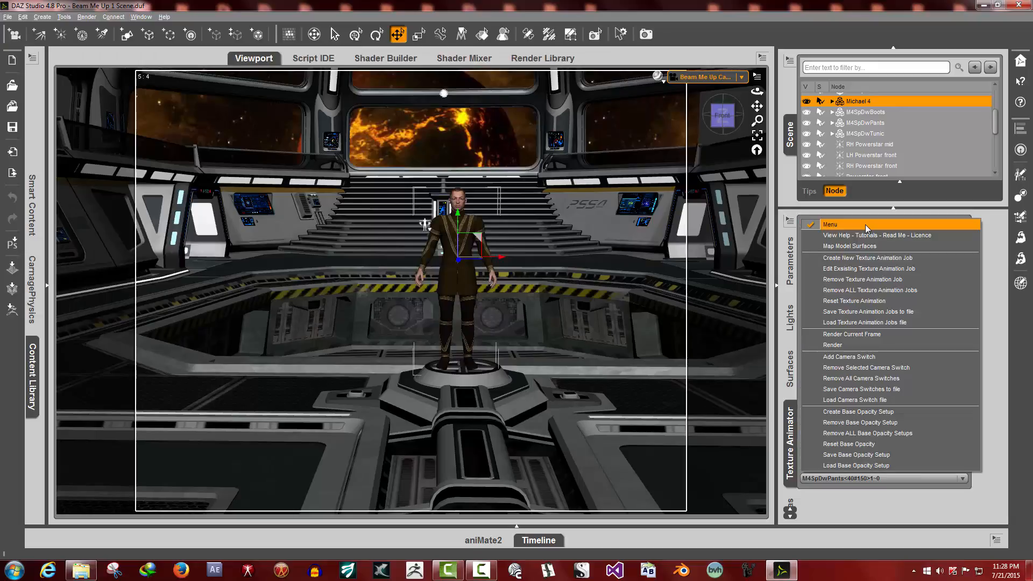
left_click(867, 433)
left_click(502, 300)
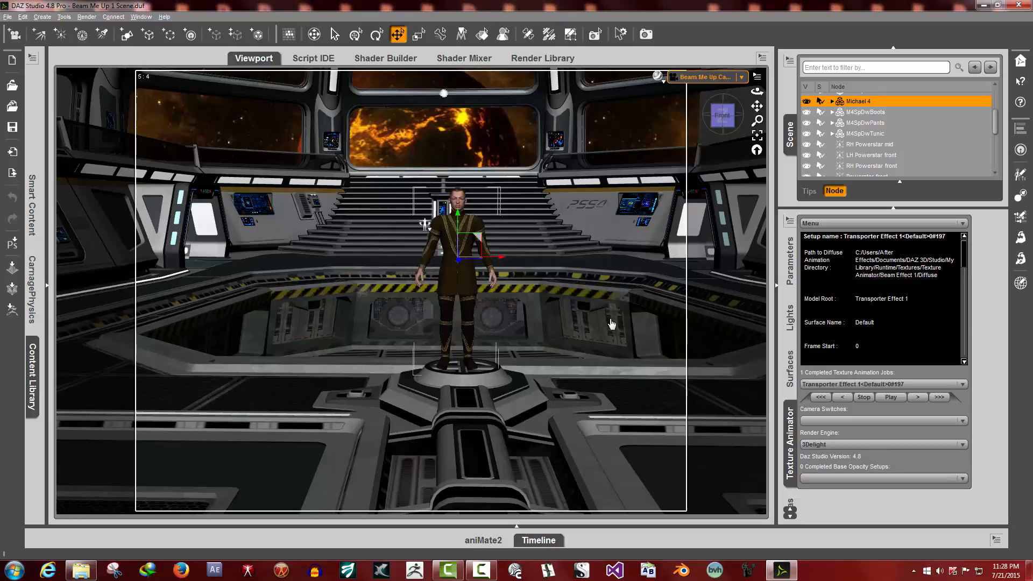
- Load the base opacity setups from Beam Me Up 1 IN OUT BASE OPACITY Setup.txt and check the list of completed setups
left_click(842, 224)
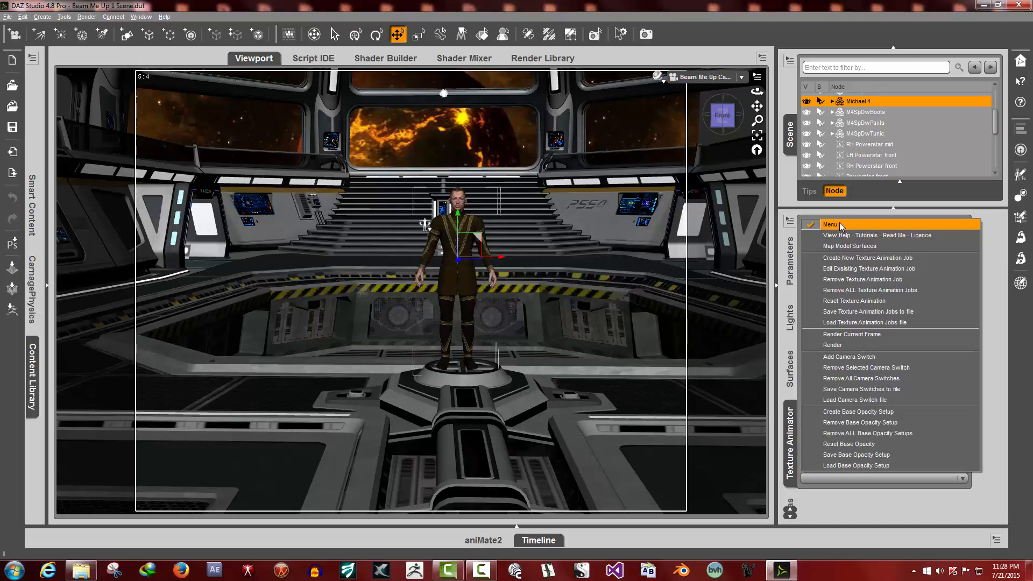
left_click(846, 466)
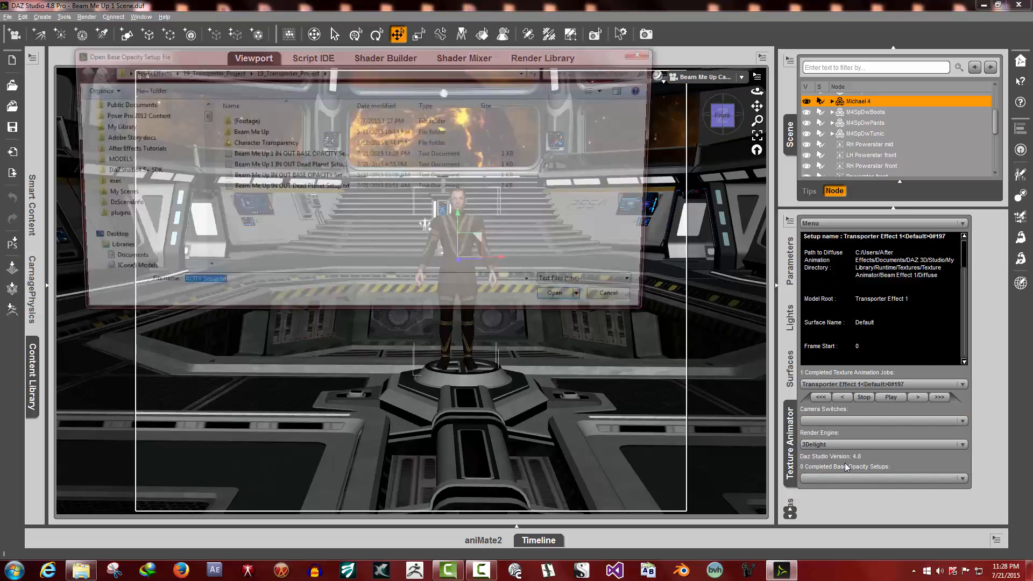
left_click(304, 155)
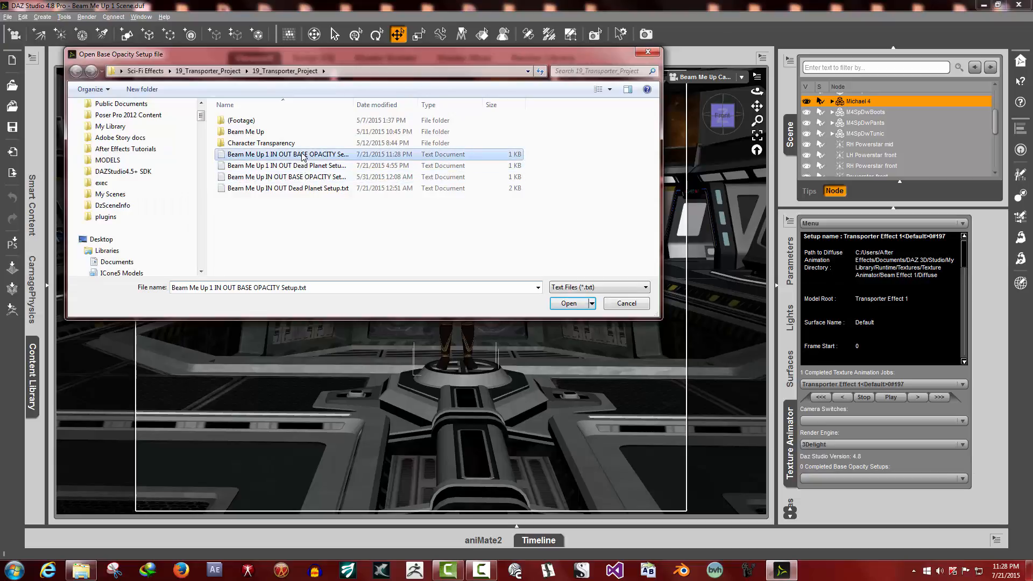
left_click(570, 304)
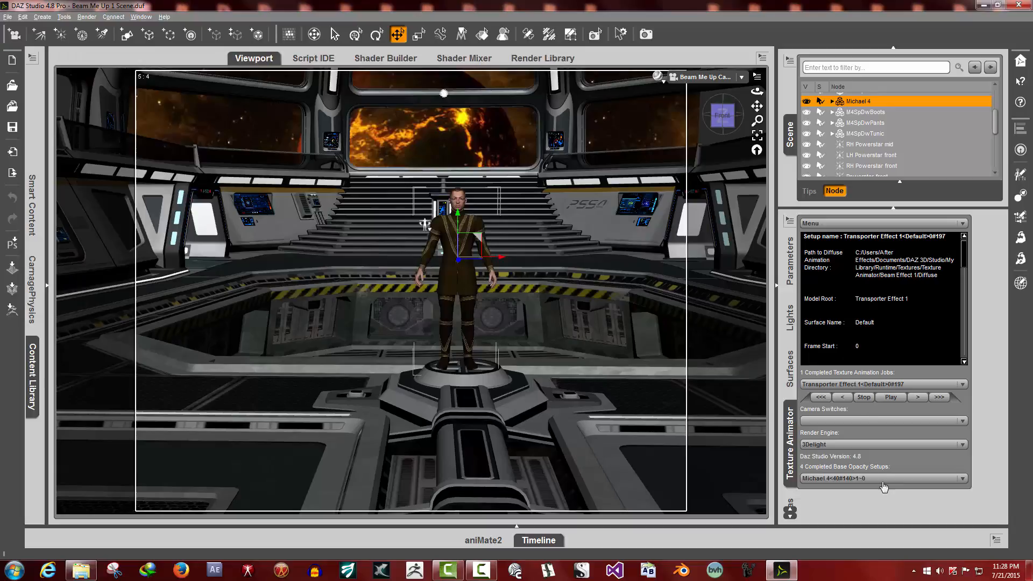
left_click(874, 478)
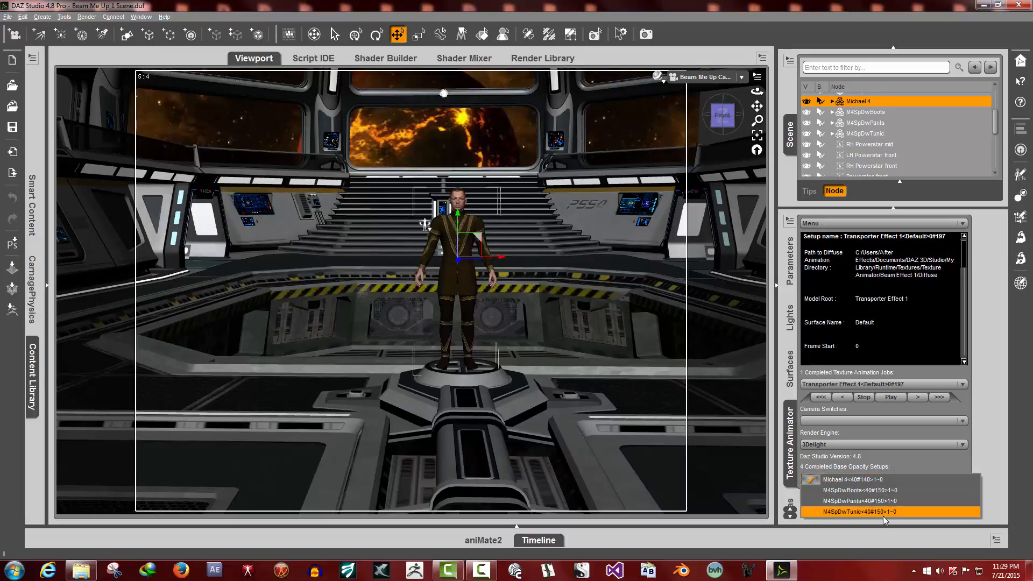
left_click(872, 478)
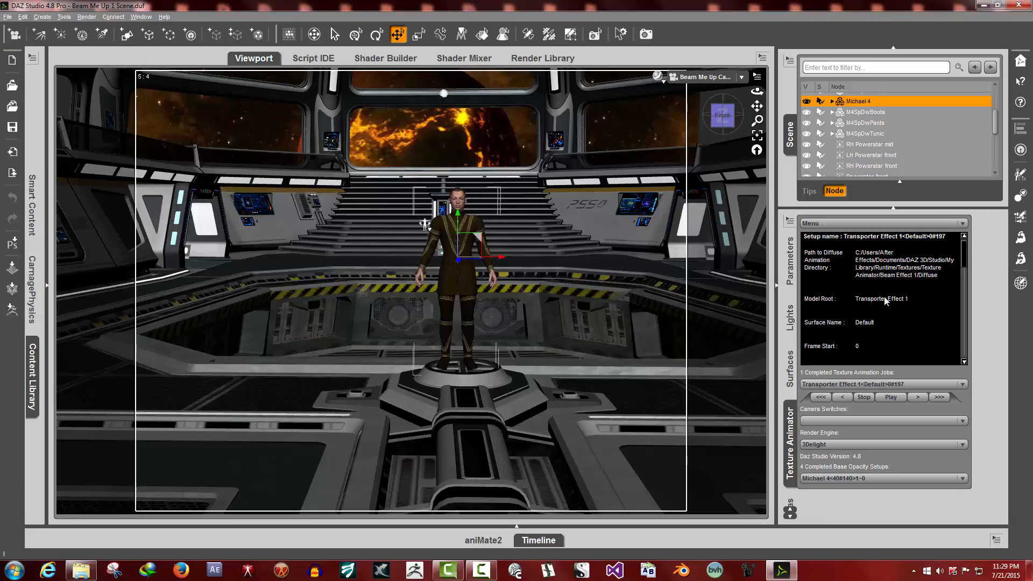